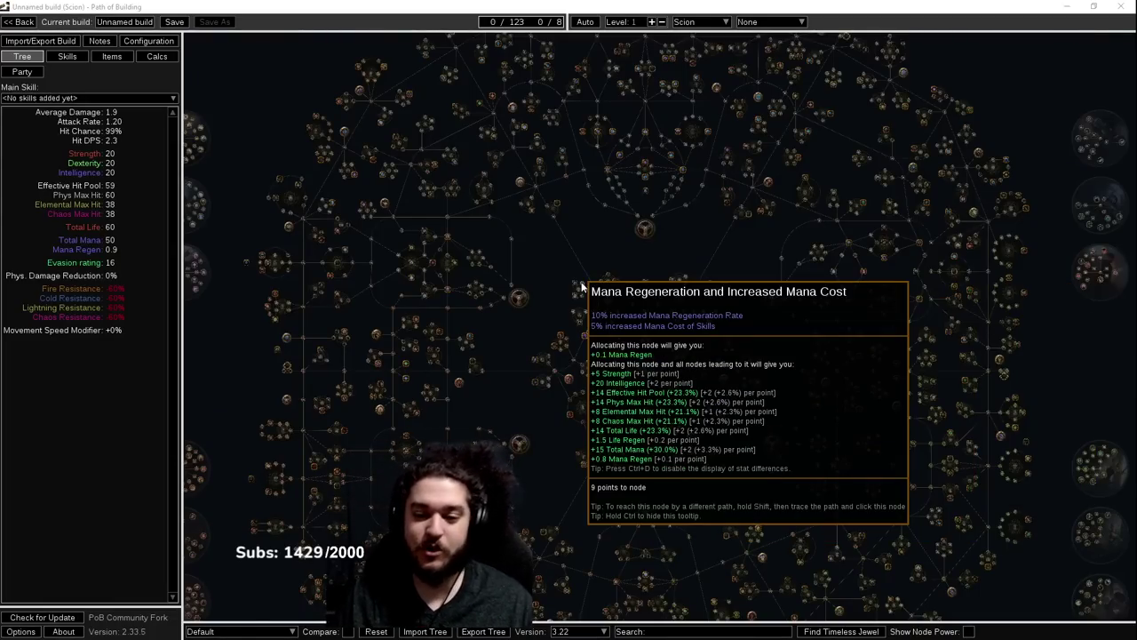
- Find the Chieftain ascendancy beside the passive tree and read its Tasalio, Cleansing Water node
drag(761, 260, 667, 201)
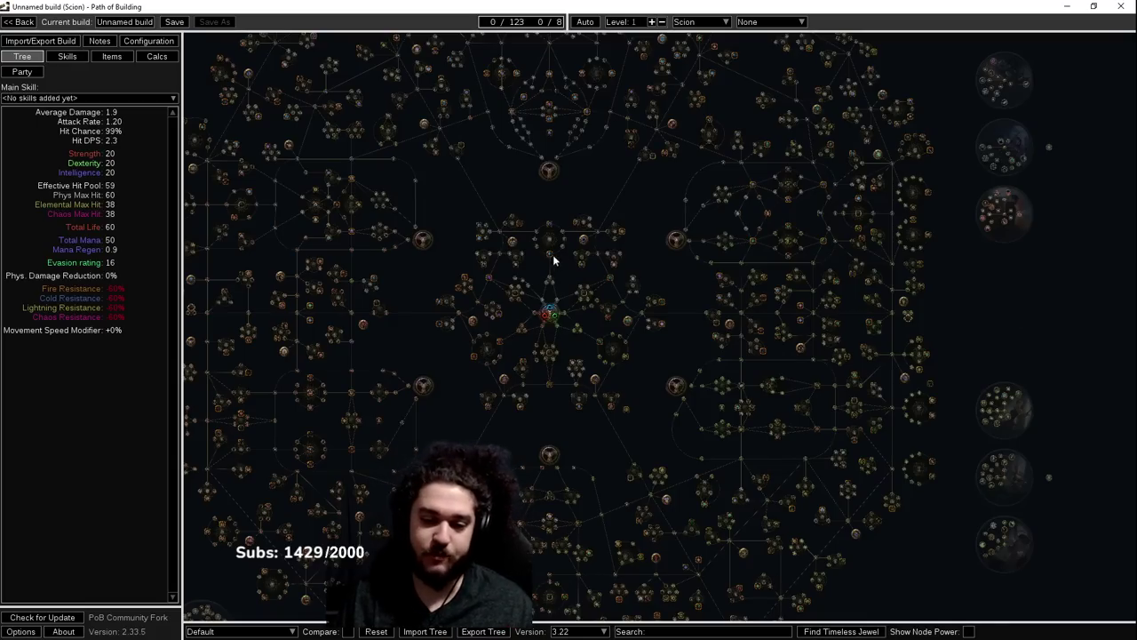
drag(533, 202, 673, 183)
drag(484, 341, 543, 248)
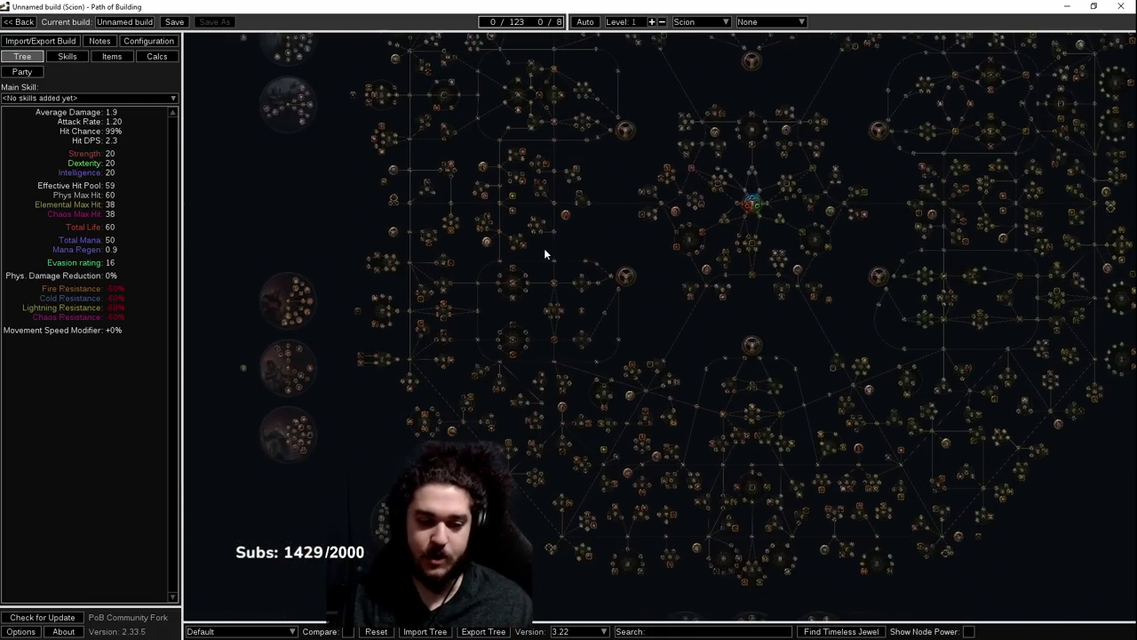
scroll(317, 343, up, 6)
drag(317, 343, 452, 329)
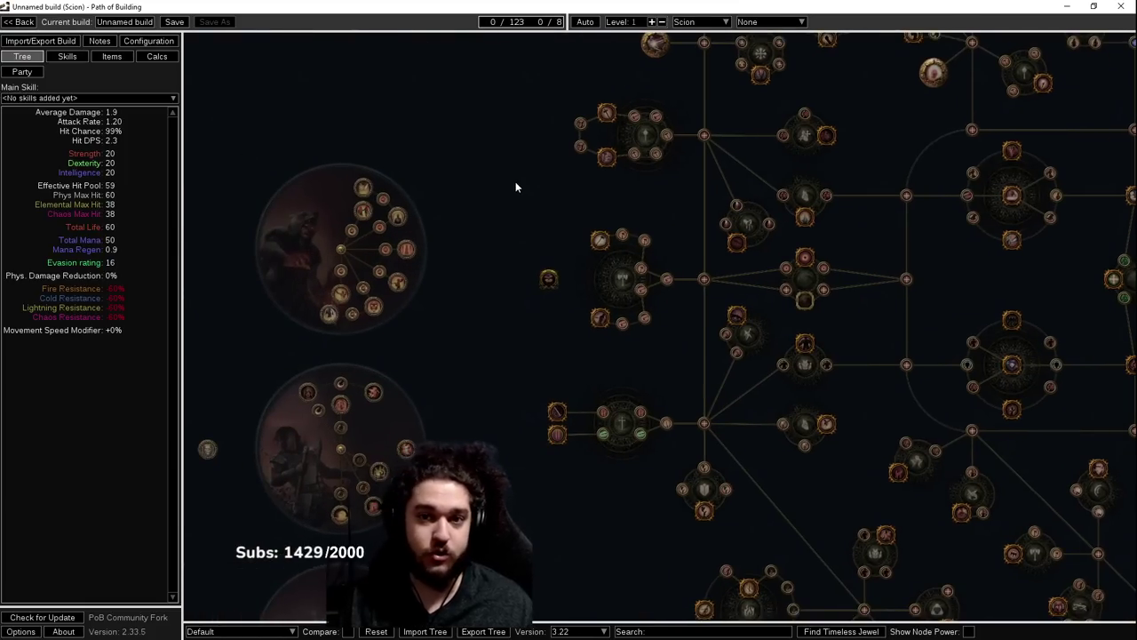
scroll(515, 187, up, 2)
drag(516, 186, 683, 188)
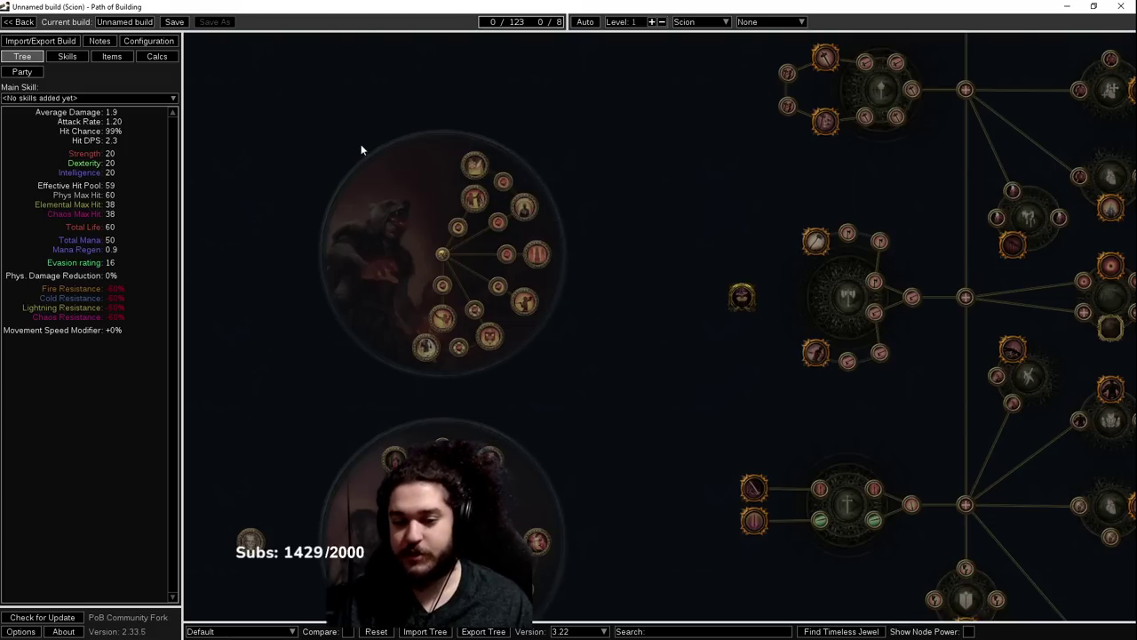
drag(623, 288, 673, 325)
scroll(651, 260, up, 1)
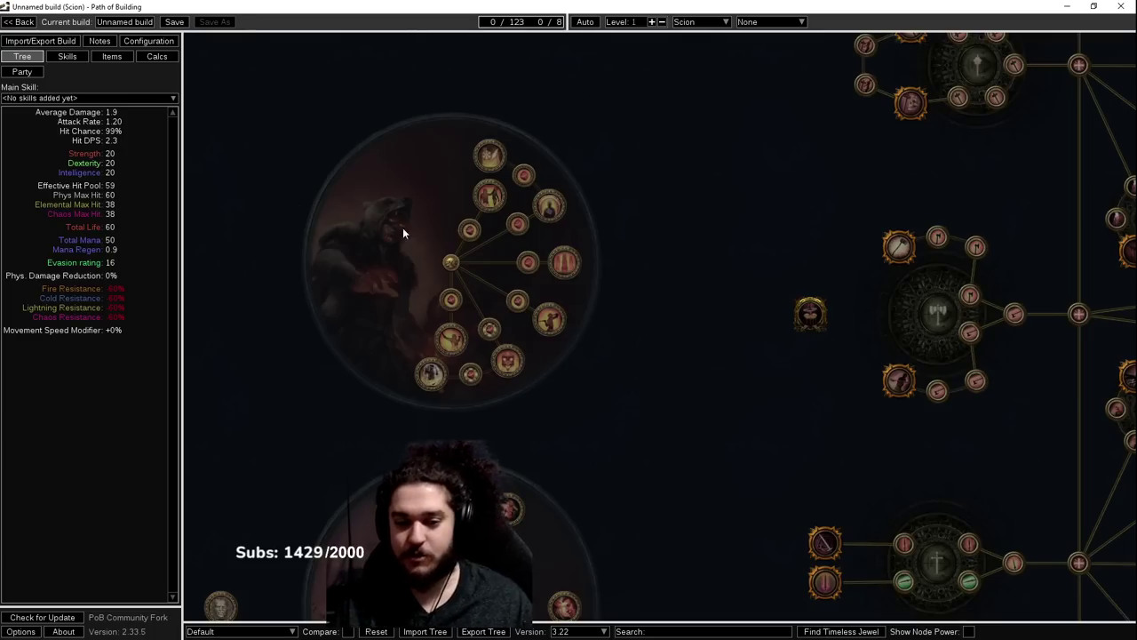
drag(682, 331, 681, 276)
mouse_move(536, 164)
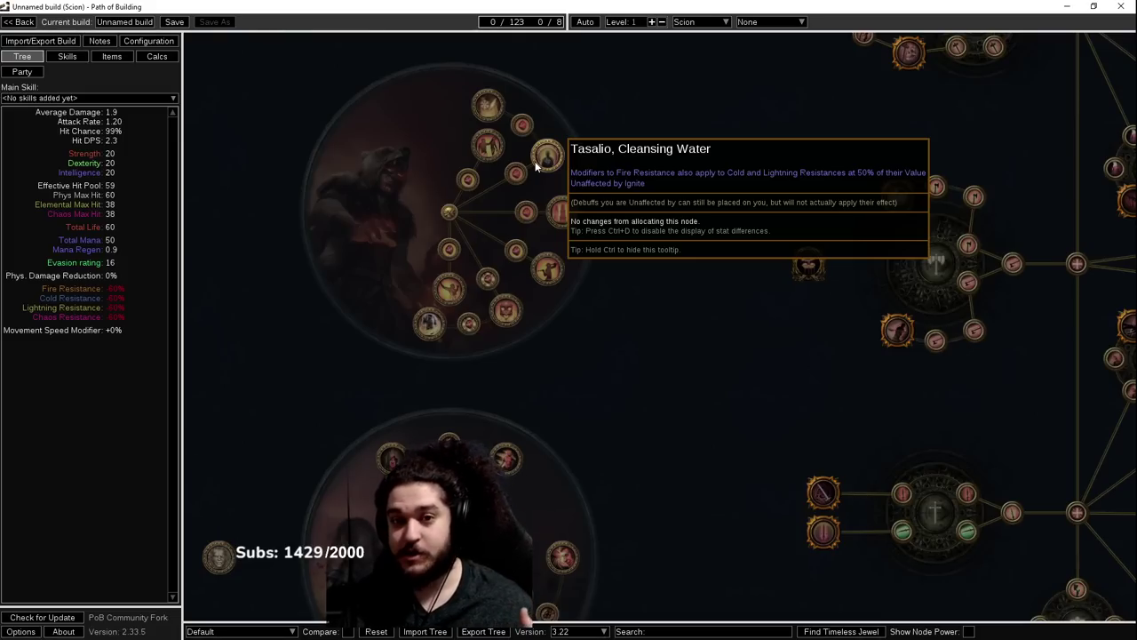
- Read the Ramako, Sun's Light and Hinekora, Death's Fury nodes of the Chieftain ascendancy
scroll(536, 165, down, 2)
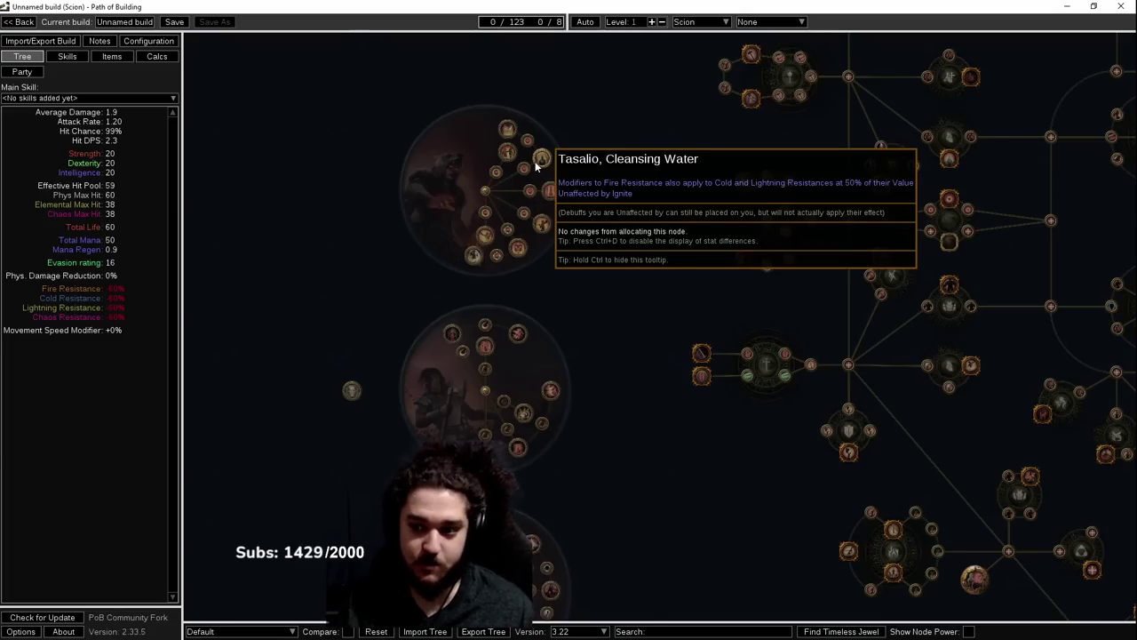
scroll(537, 165, up, 1)
scroll(542, 156, up, 1)
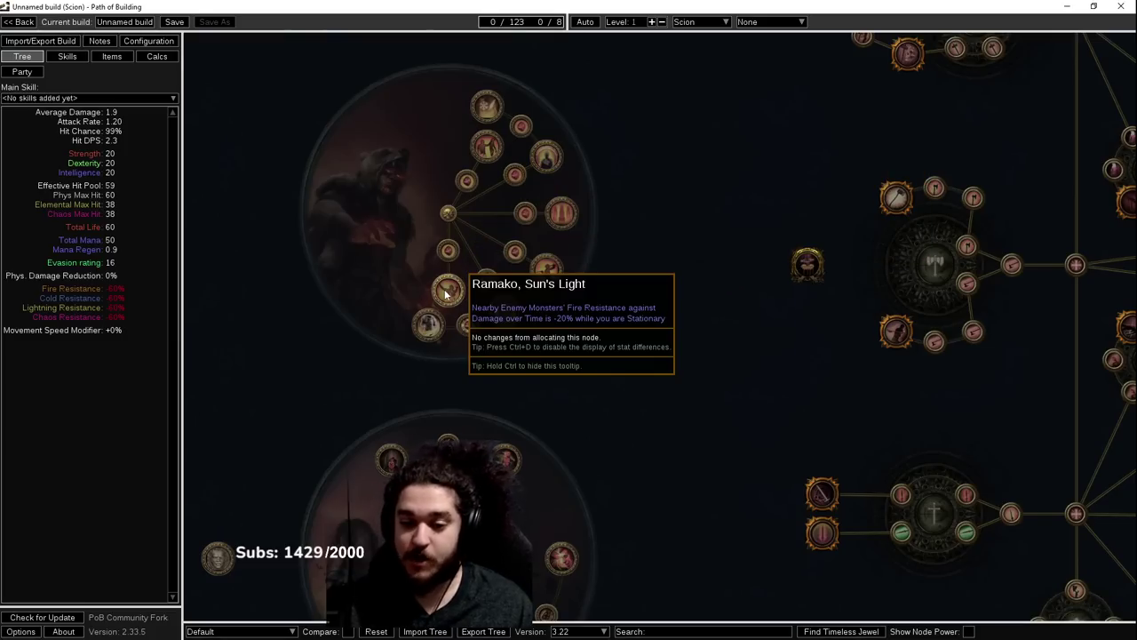
drag(692, 322, 714, 259)
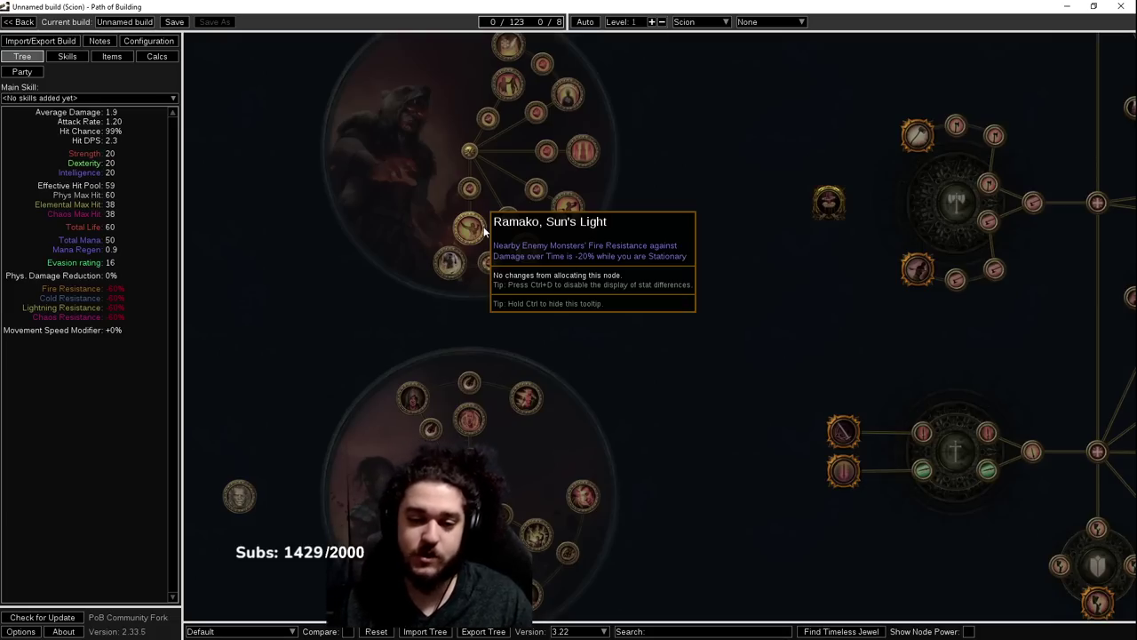
drag(484, 233, 475, 348)
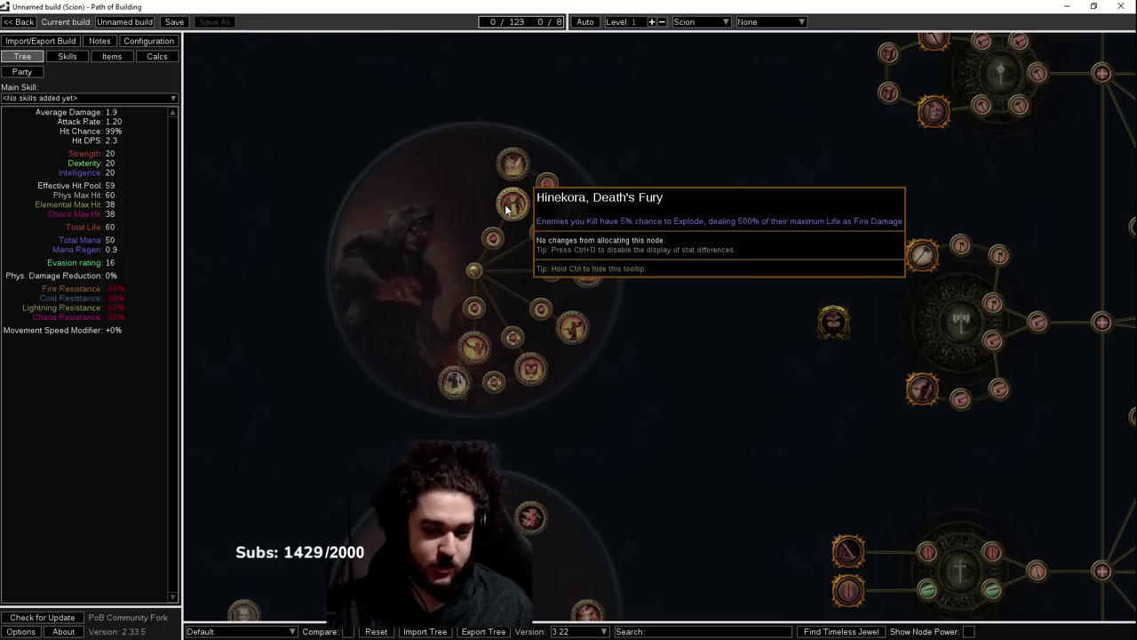
- Examine the Fire Mastery options and the neighbouring Holy Fire notable in the upper-left part of the passive tree
scroll(507, 208, down, 2)
scroll(507, 208, down, 2)
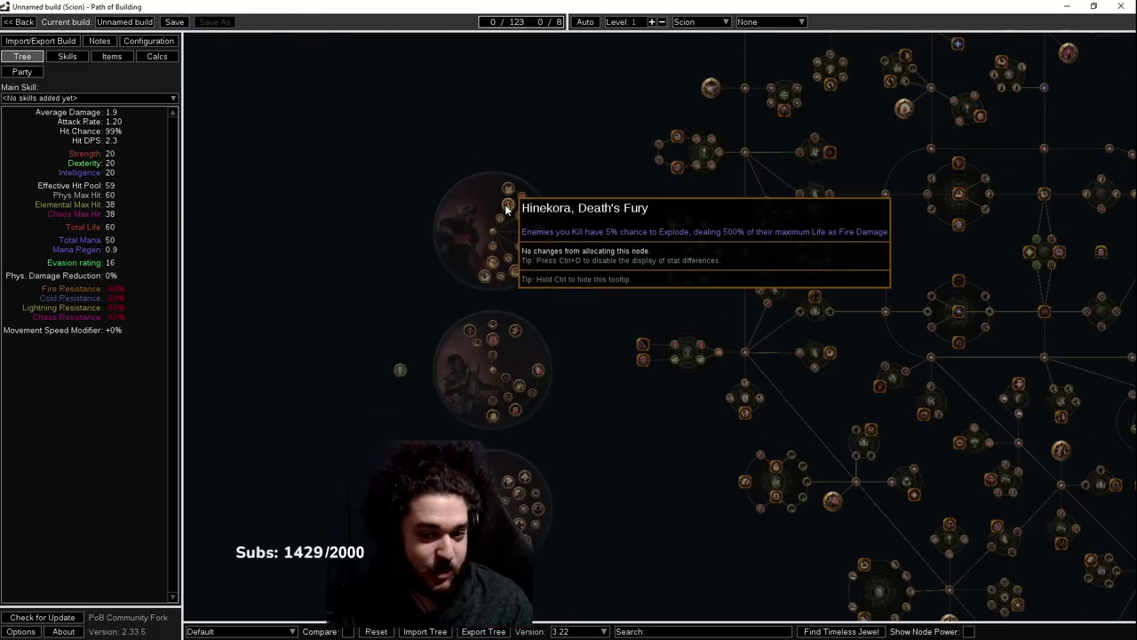
scroll(549, 213, down, 4)
scroll(499, 418, up, 5)
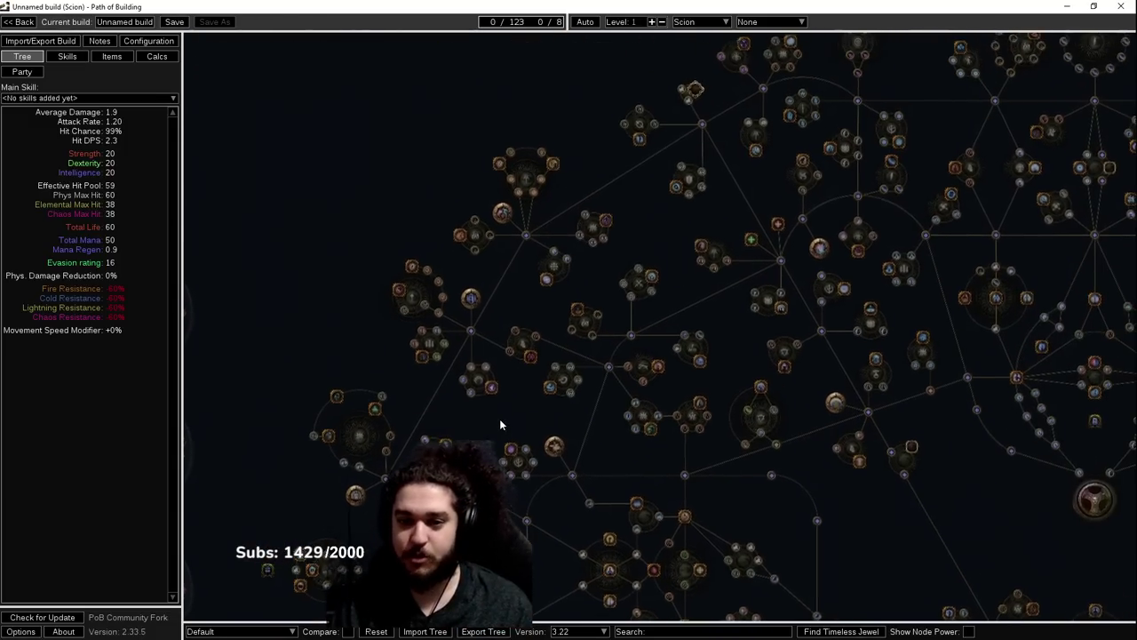
mouse_move(425, 191)
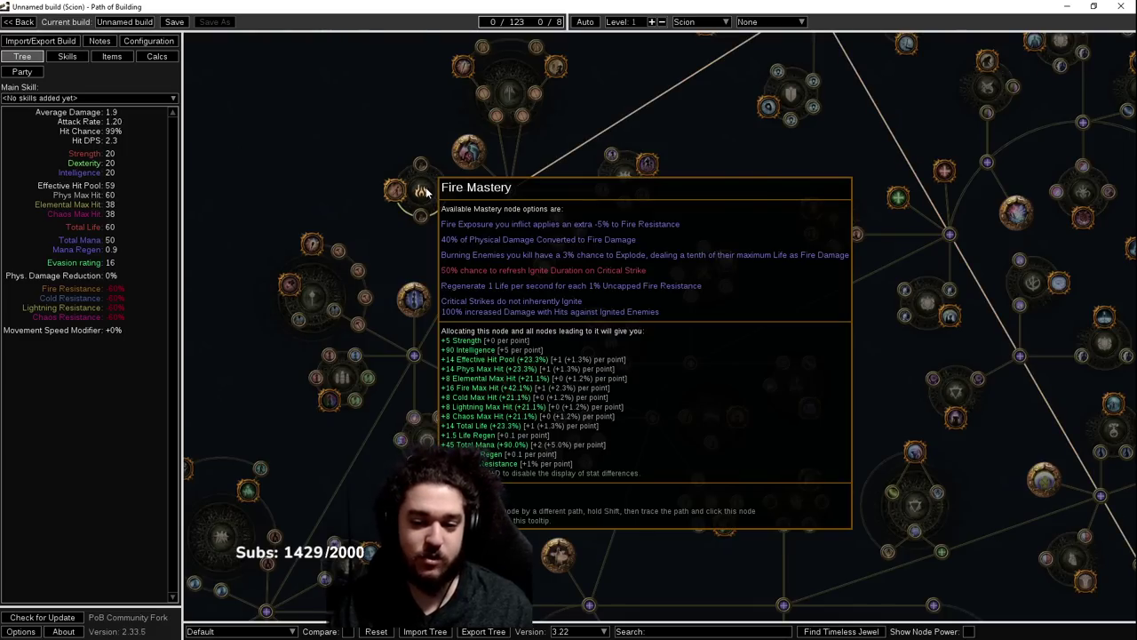
scroll(425, 191, down, 3)
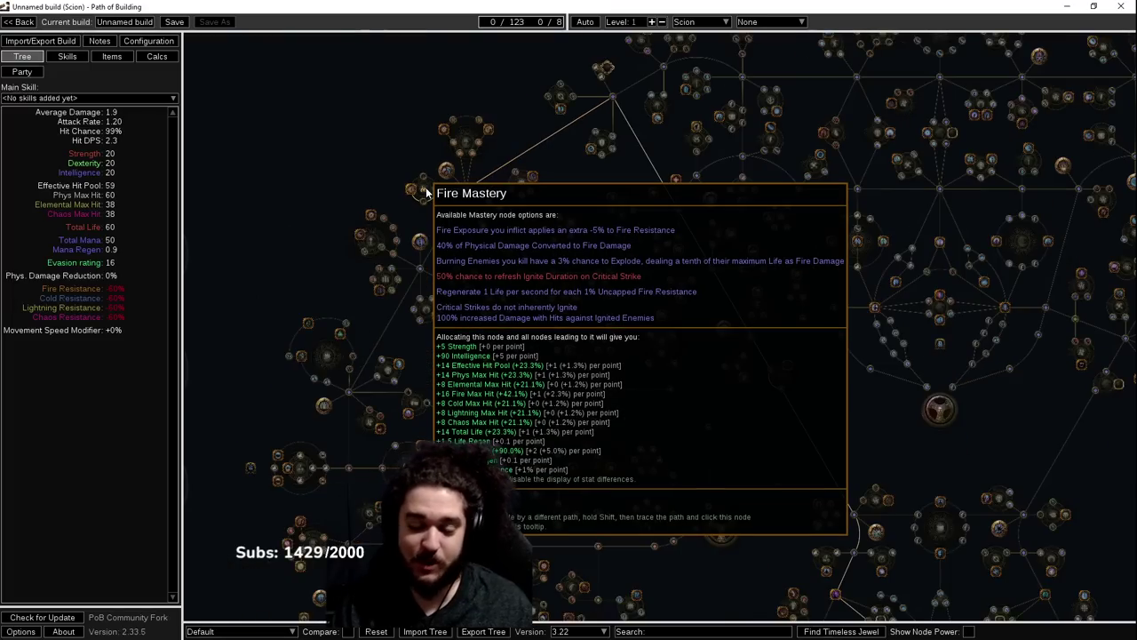
drag(429, 406, 550, 297)
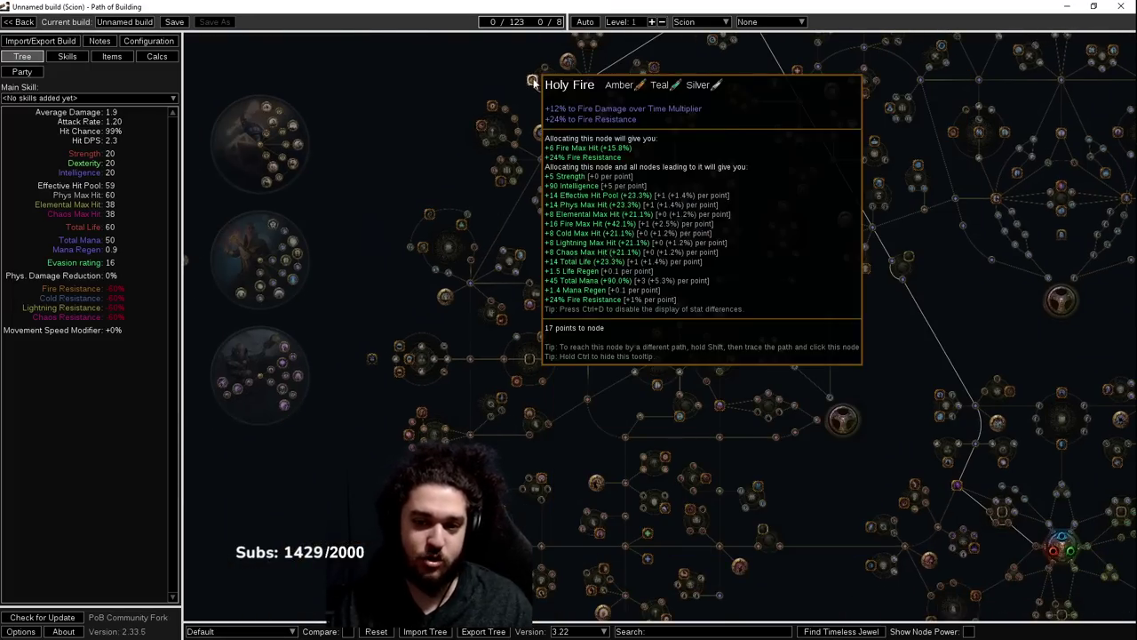
drag(354, 428, 633, 129)
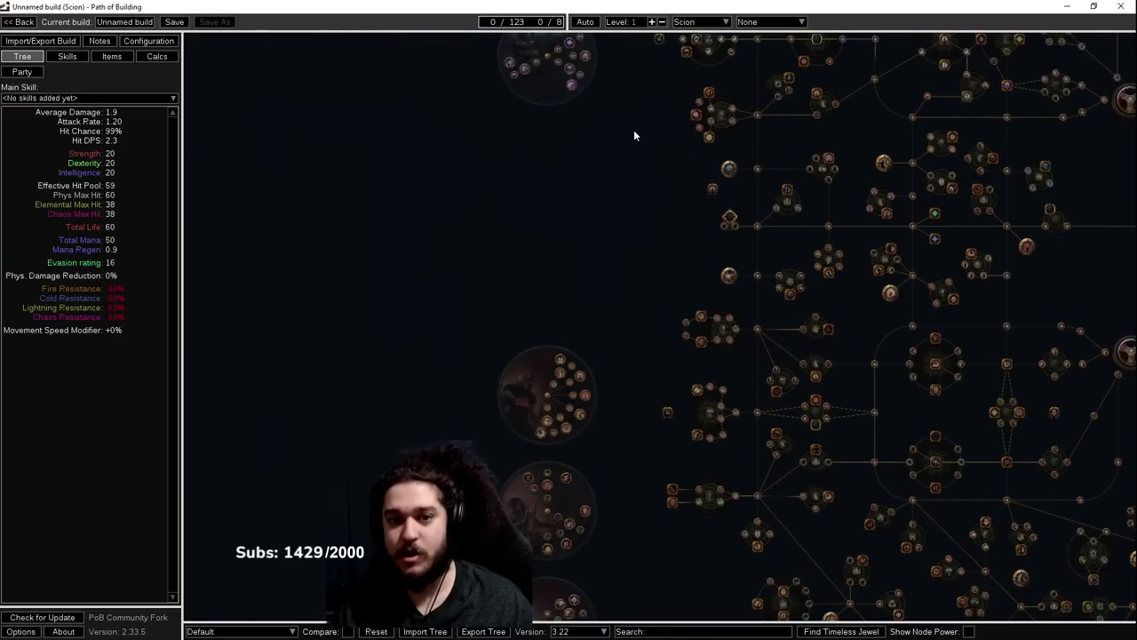
- Return to the Chieftain ascendancy and reread how Tasalio, Cleansing Water treats fire resistance modifiers
scroll(625, 278, up, 3)
scroll(462, 335, down, 5)
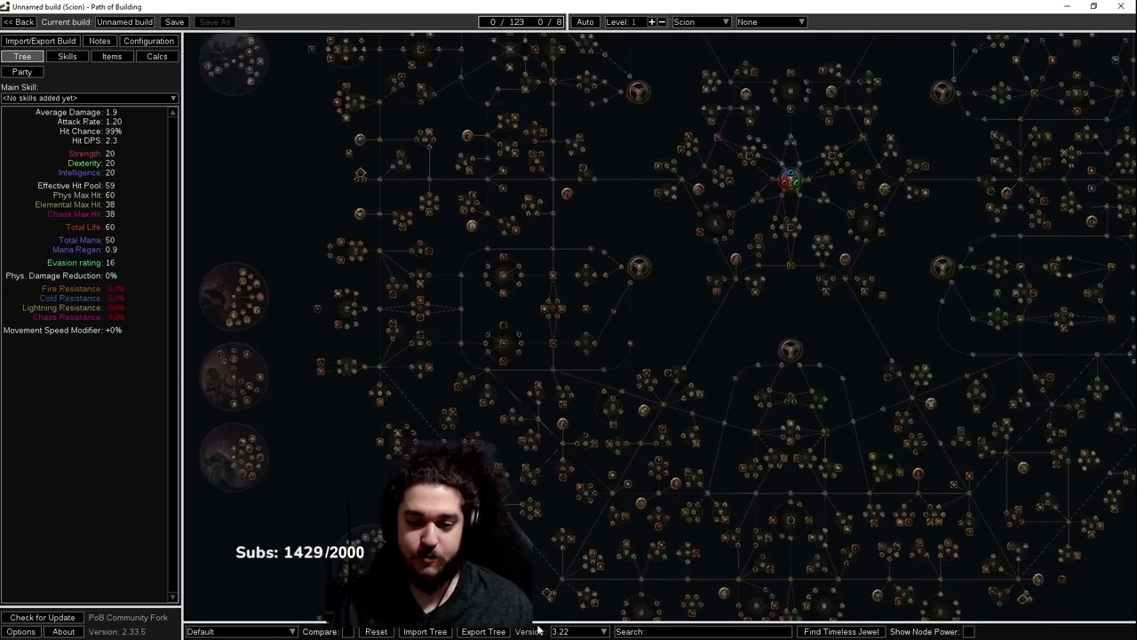
drag(635, 342, 804, 245)
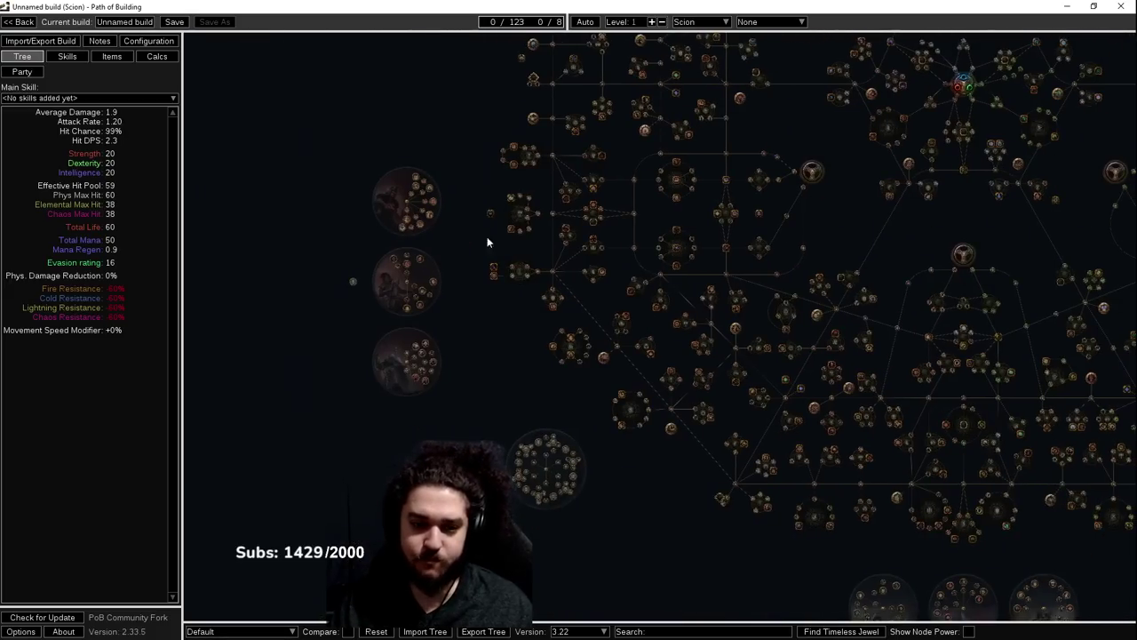
scroll(487, 224, up, 8)
drag(485, 227, 787, 333)
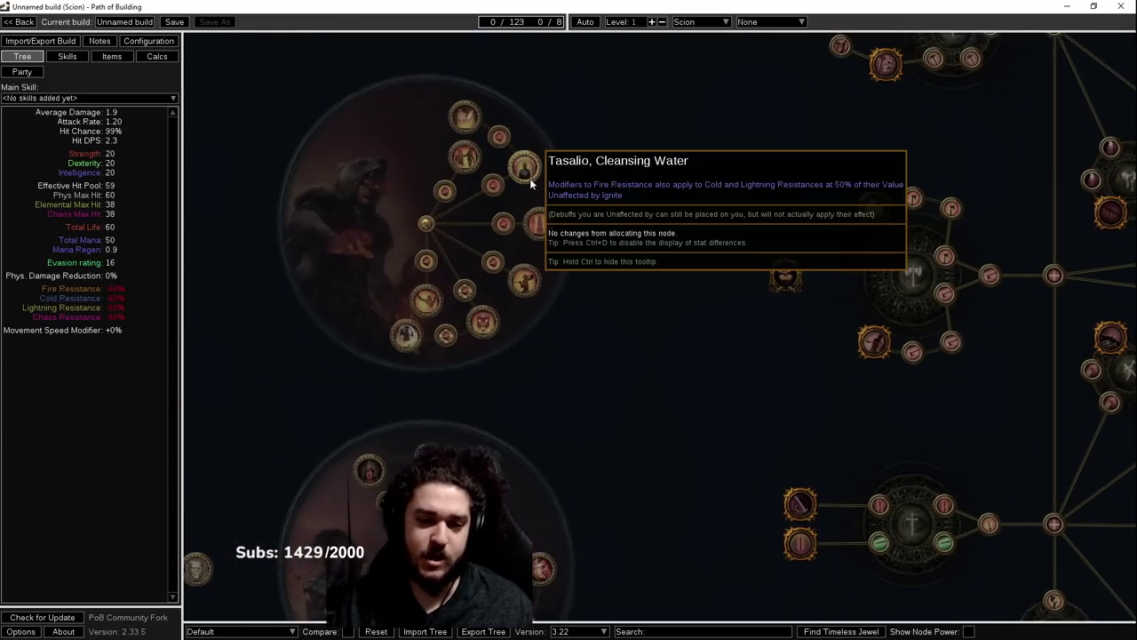
drag(711, 256, 724, 271)
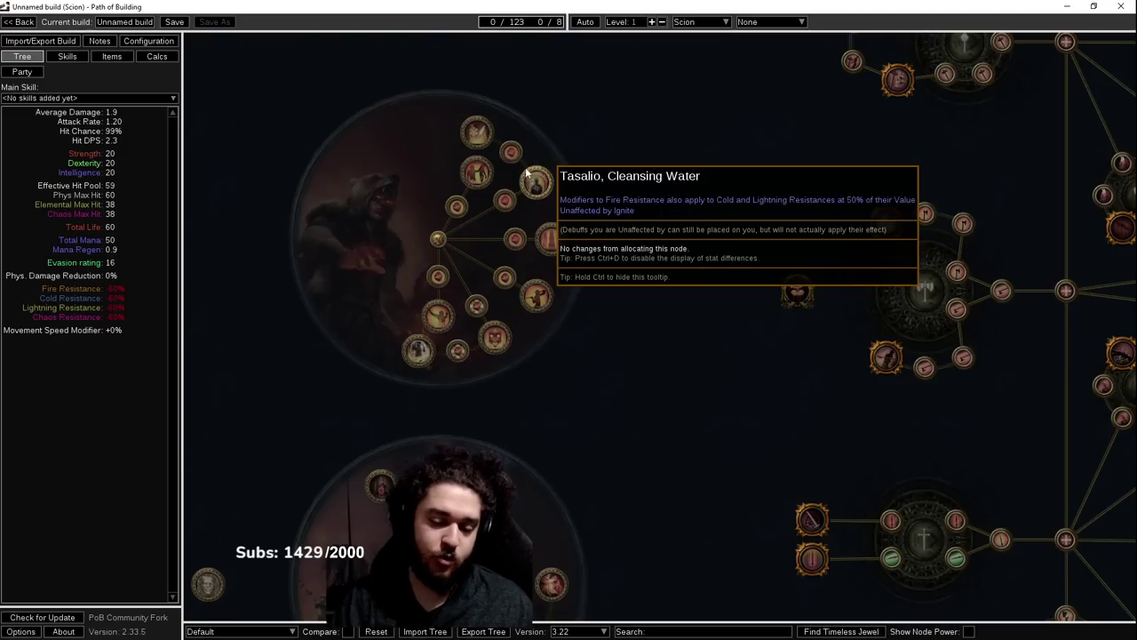
- Read the Valako, Storm's Embrace node of the Chieftain ascendancy for its maximum resistance effect
mouse_move(478, 131)
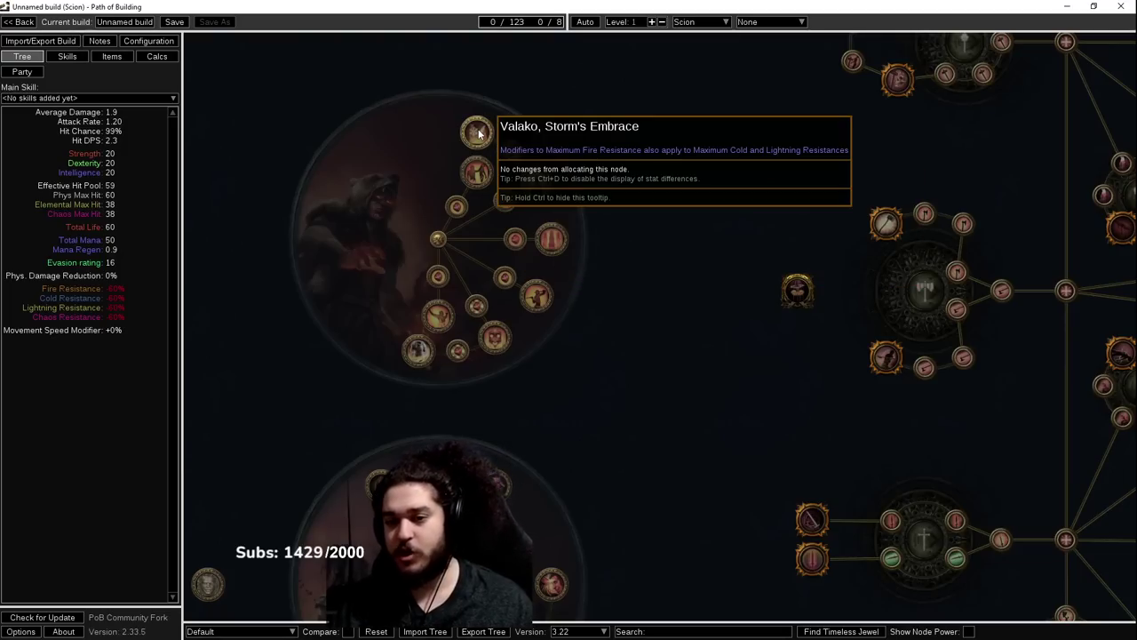
scroll(538, 254, down, 5)
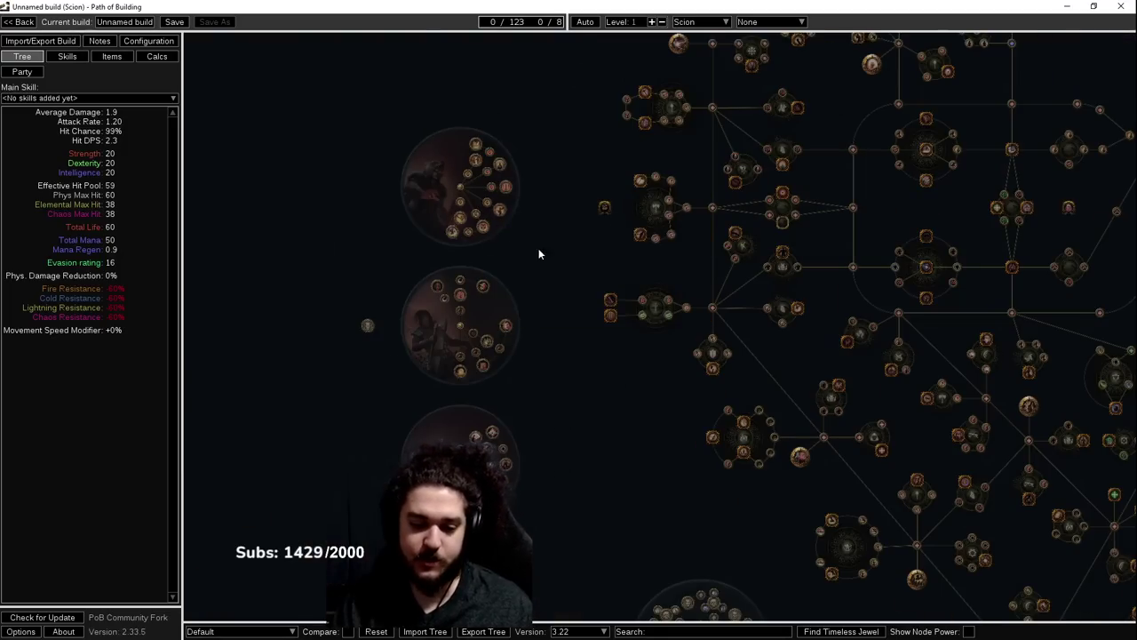
scroll(469, 416, up, 5)
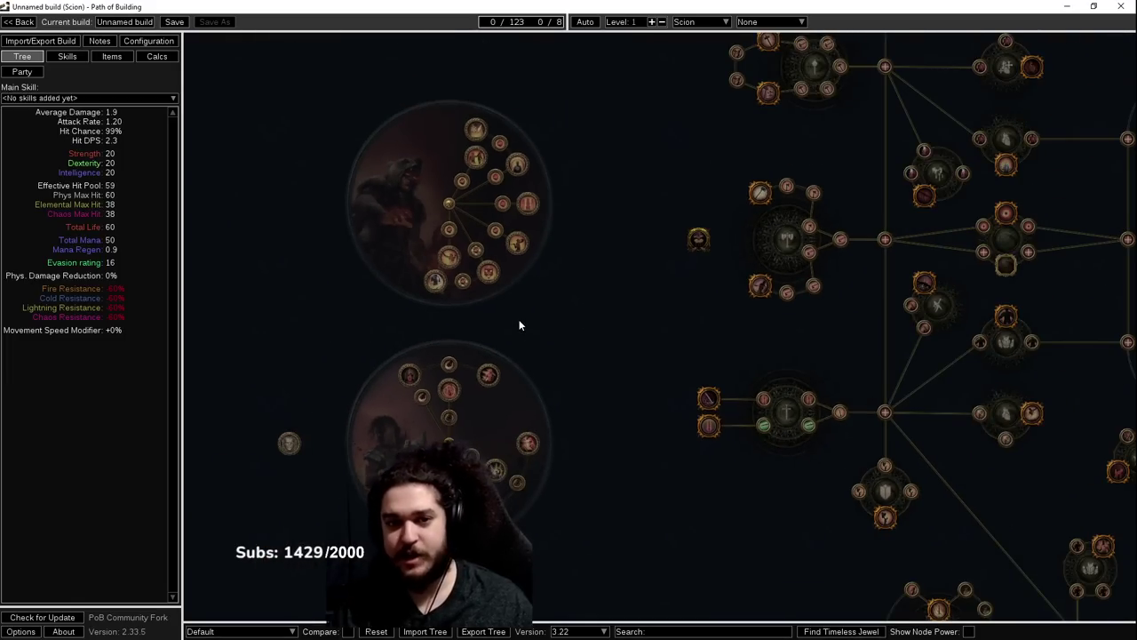
scroll(519, 325, up, 2)
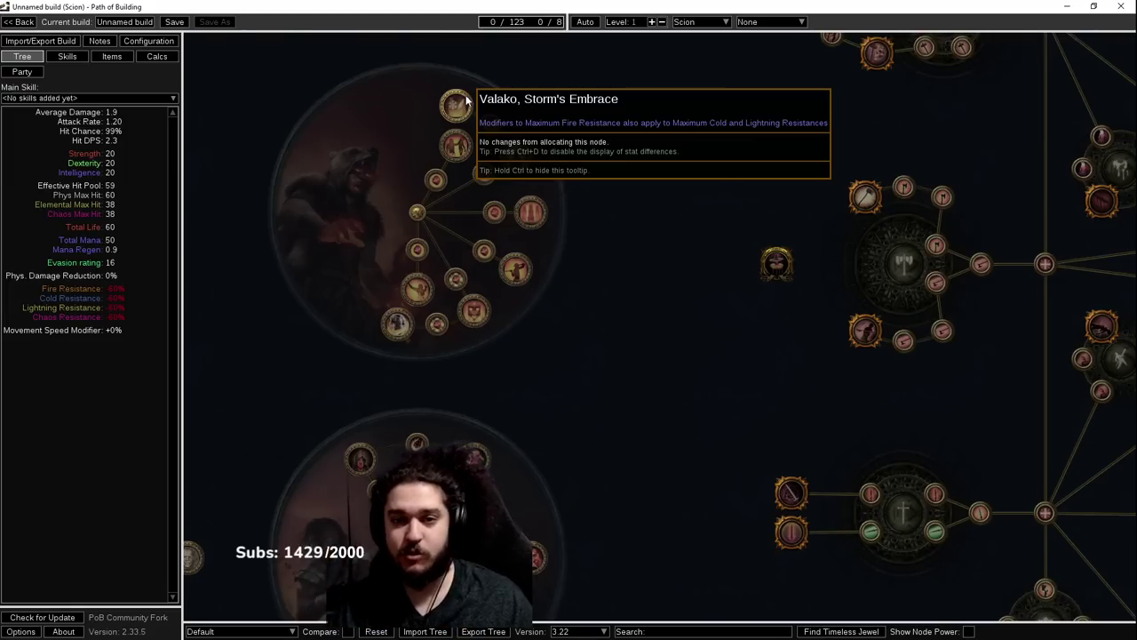
mouse_move(513, 169)
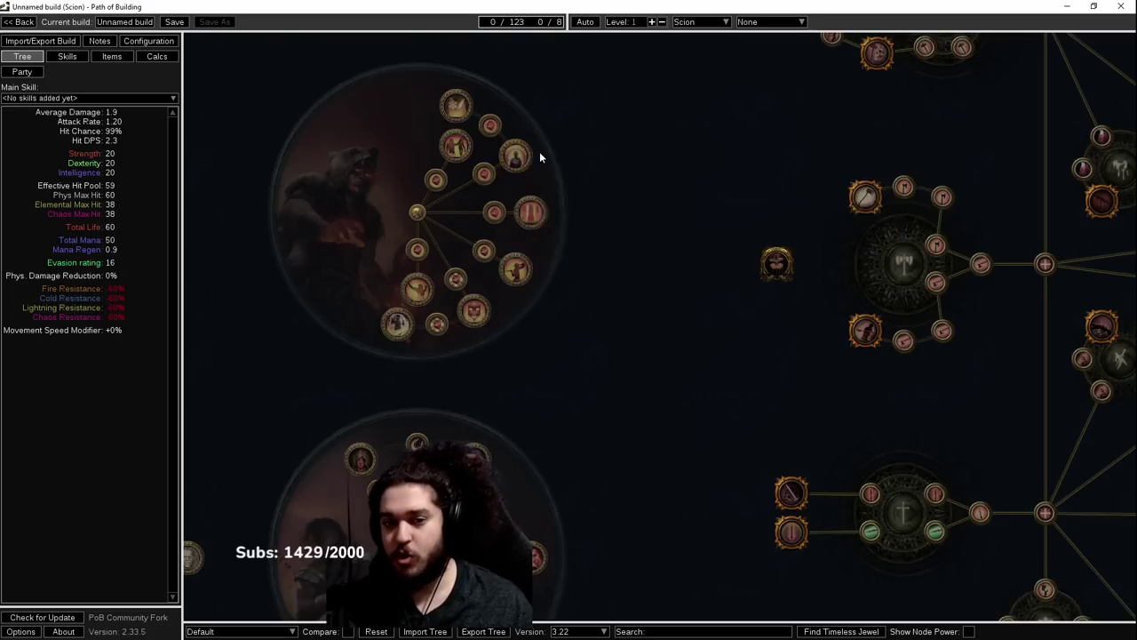
mouse_move(555, 173)
- Review the Fire Mastery options in the fire cluster on the strength side of the passive tree, west of the Scion start
scroll(569, 176, down, 4)
drag(597, 181, 378, 388)
drag(802, 173, 609, 346)
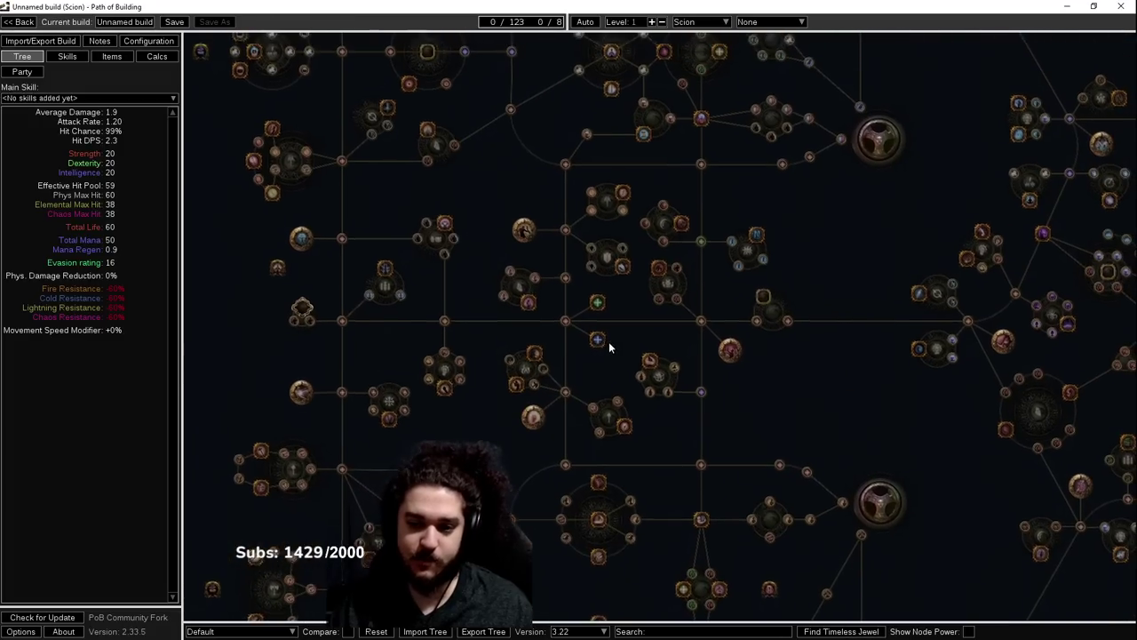
scroll(525, 377, up, 3)
drag(512, 381, 509, 284)
mouse_move(529, 258)
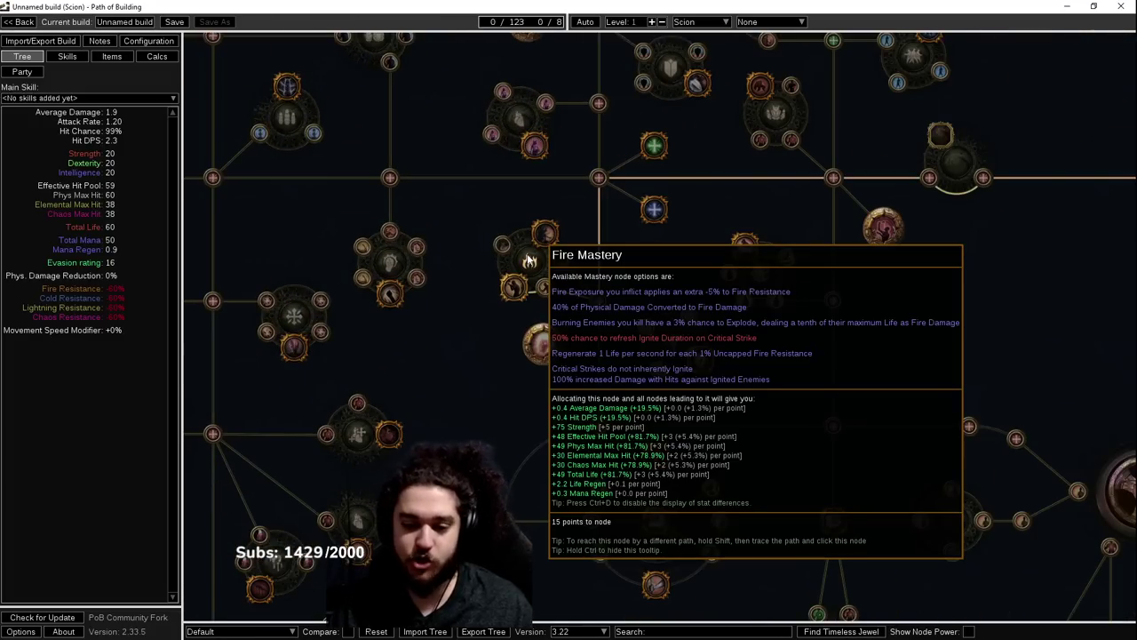
scroll(530, 259, down, 2)
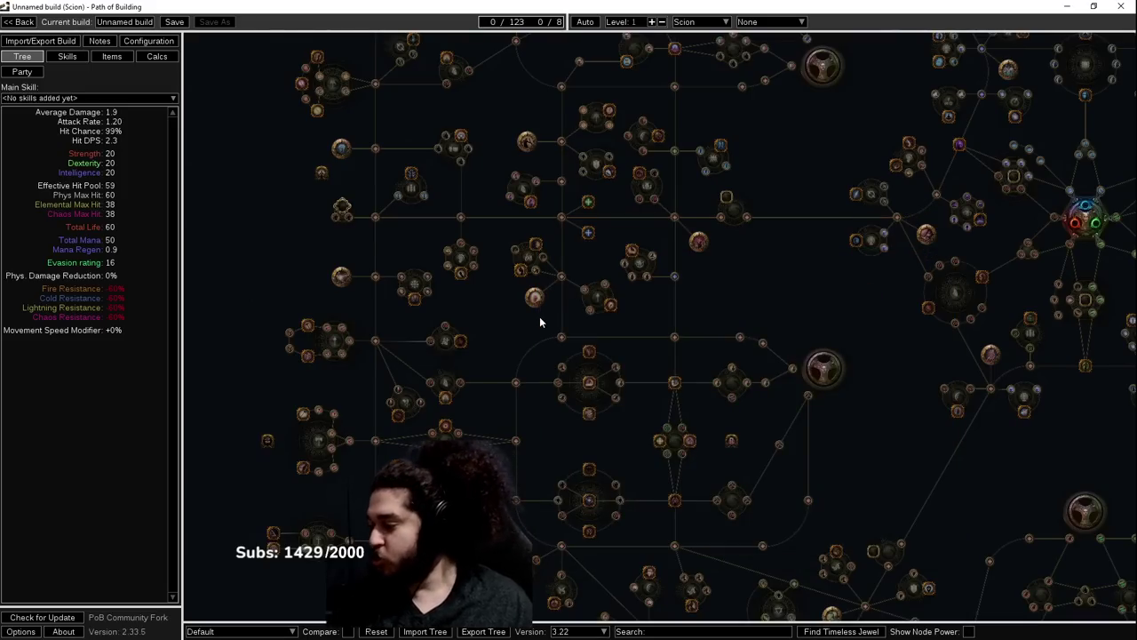
- Switch to the PoE Planner atlas tree in the browser and display it in full screen
drag(540, 316, 636, 136)
drag(410, 6, 498, 408)
click(857, 255)
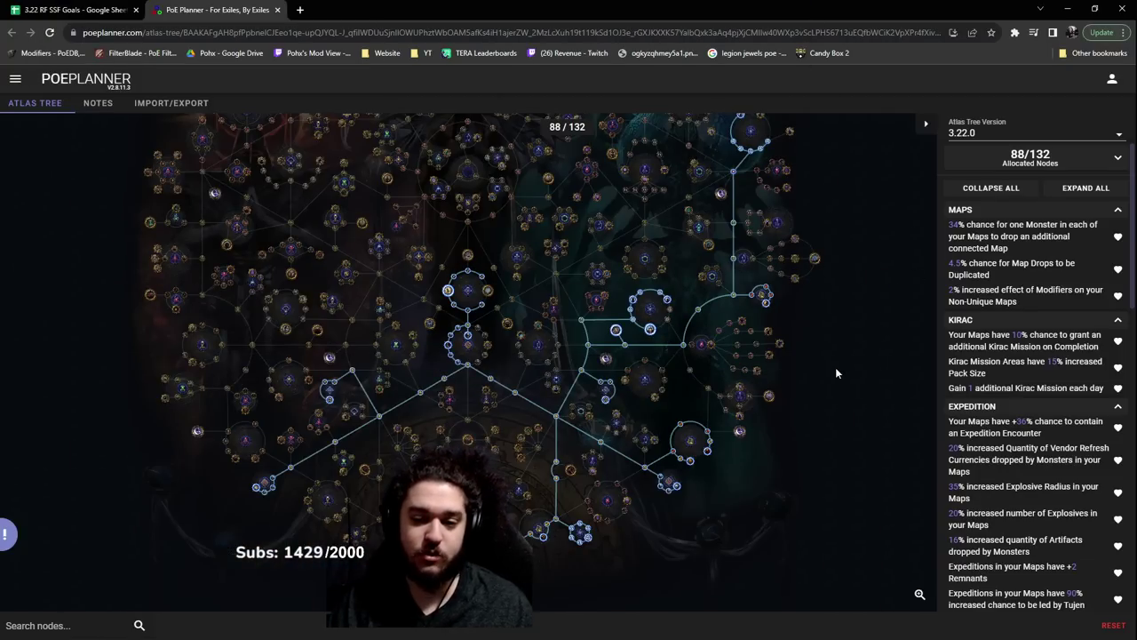
drag(835, 367, 781, 450)
scroll(782, 455, up, 5)
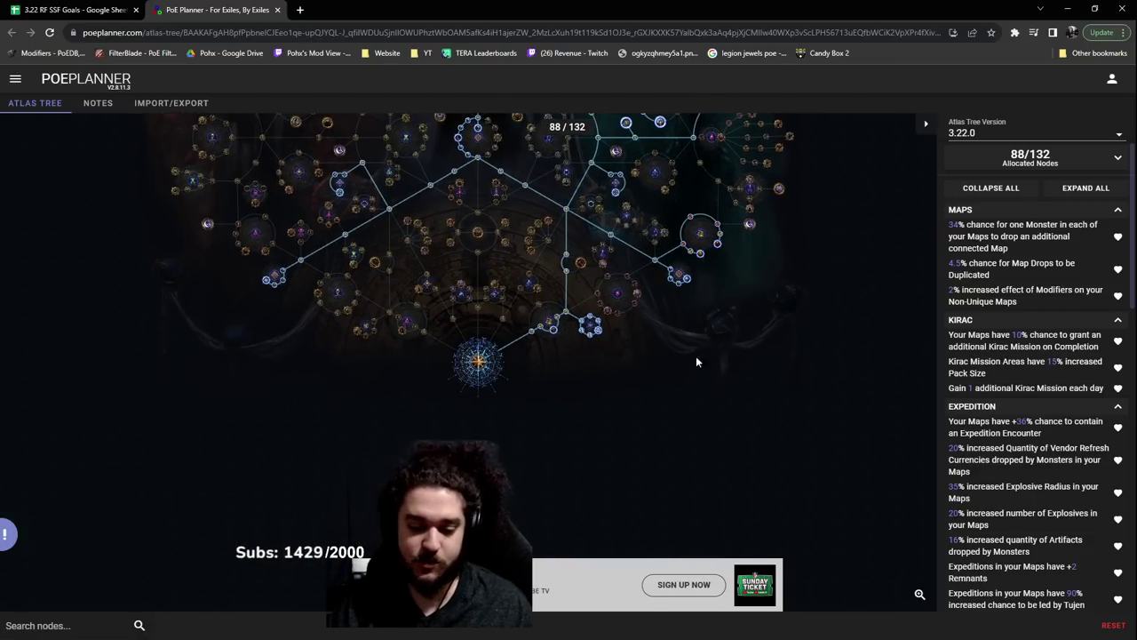
scroll(707, 522, down, 2)
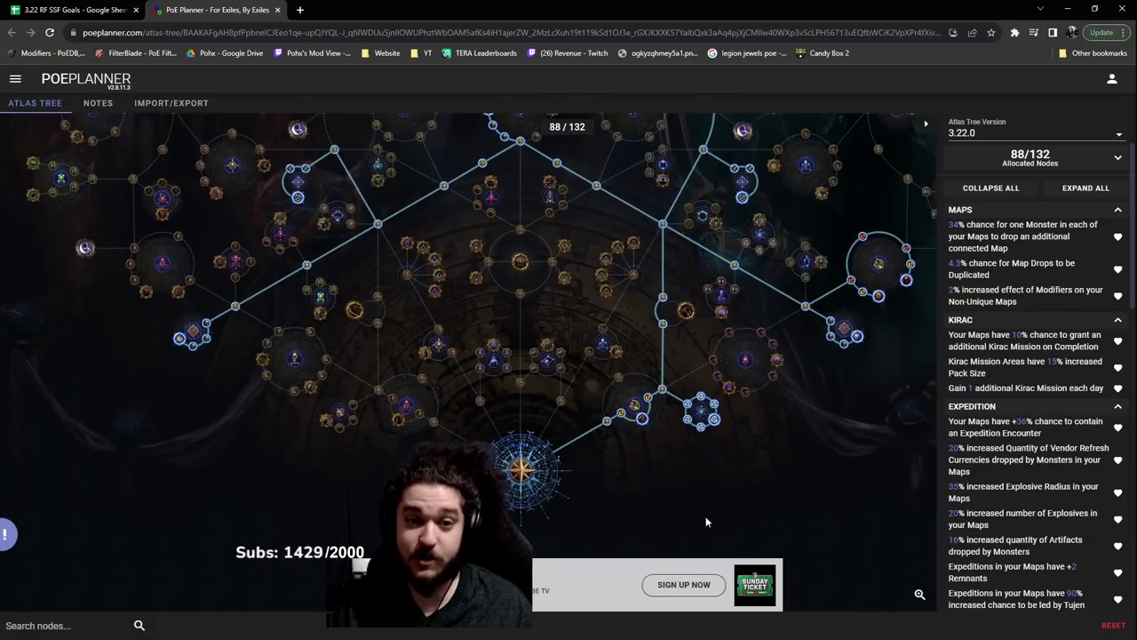
key(F11)
scroll(596, 453, down, 4)
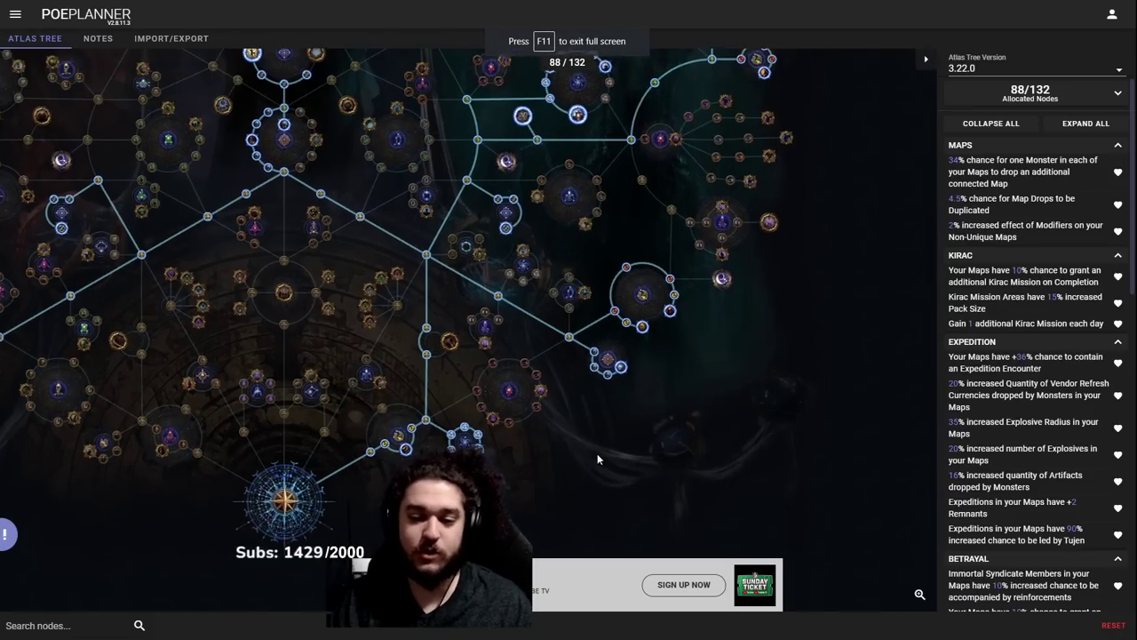
- Examine the allocated atlas path and read the Kirac Mission Pack Size node in its lower-right cluster
drag(757, 296, 794, 213)
scroll(729, 358, up, 2)
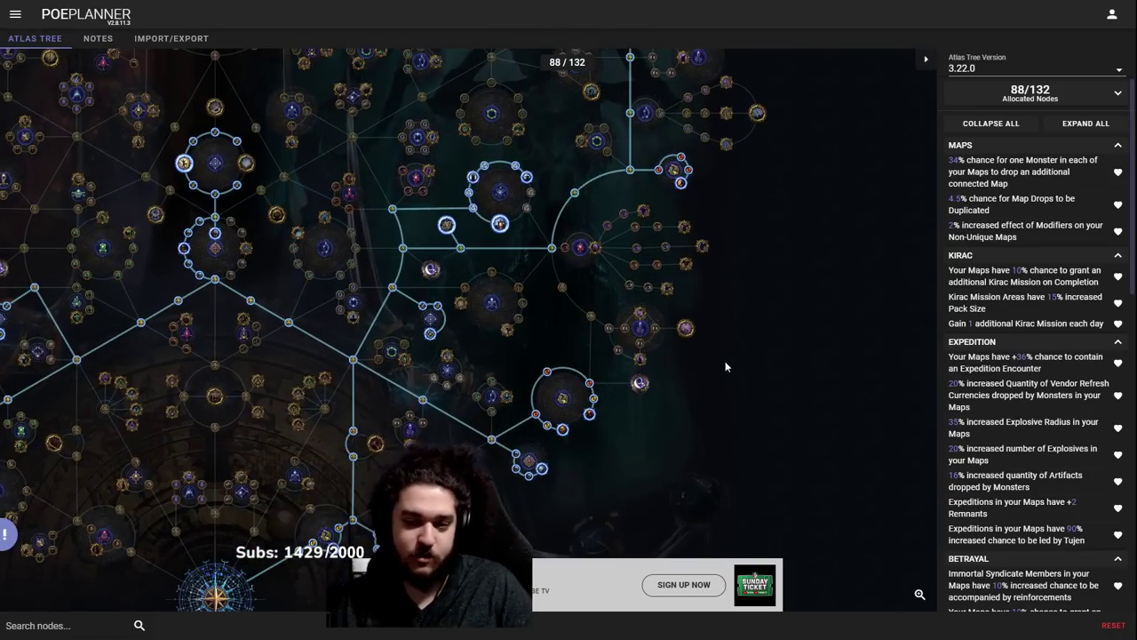
drag(719, 372, 802, 264)
drag(406, 377, 293, 282)
scroll(528, 279, up, 3)
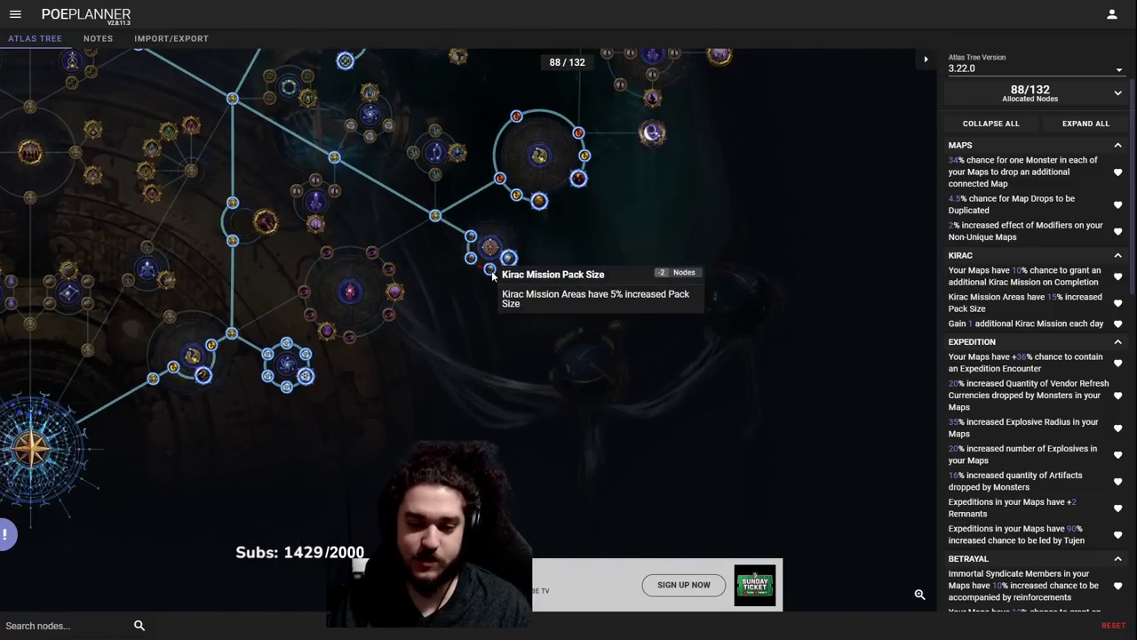
scroll(489, 277, down, 1)
drag(489, 276, 790, 406)
scroll(790, 402, down, 2)
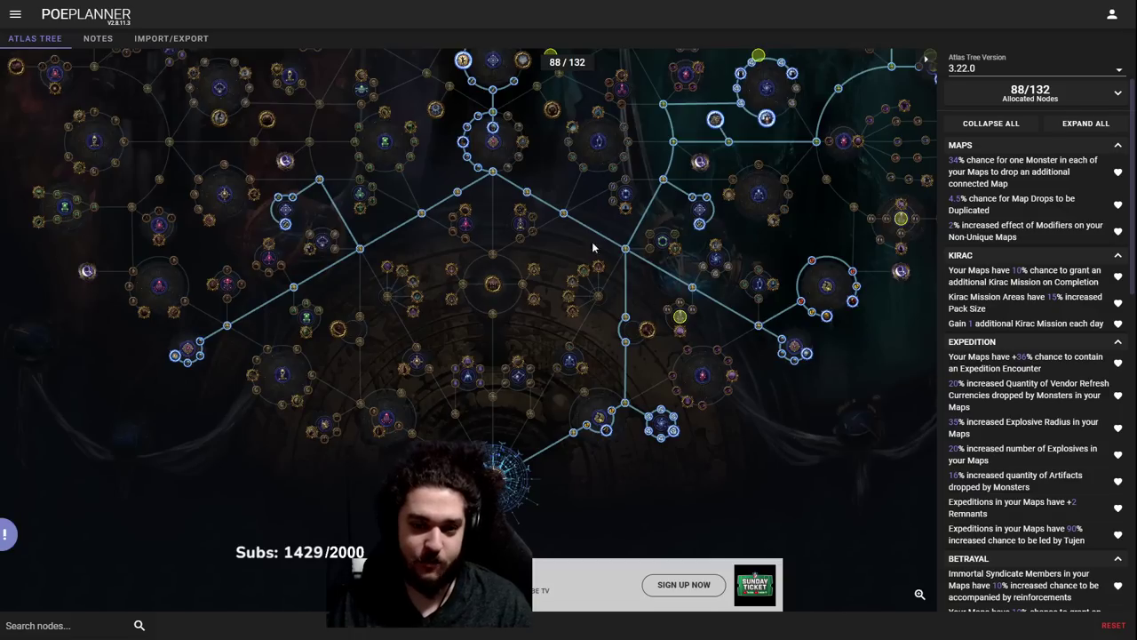
- Examine the allocated atlas paths from the eastern clusters across to the western Kirac cluster and the centre column
drag(566, 186, 371, 273)
scroll(593, 284, up, 3)
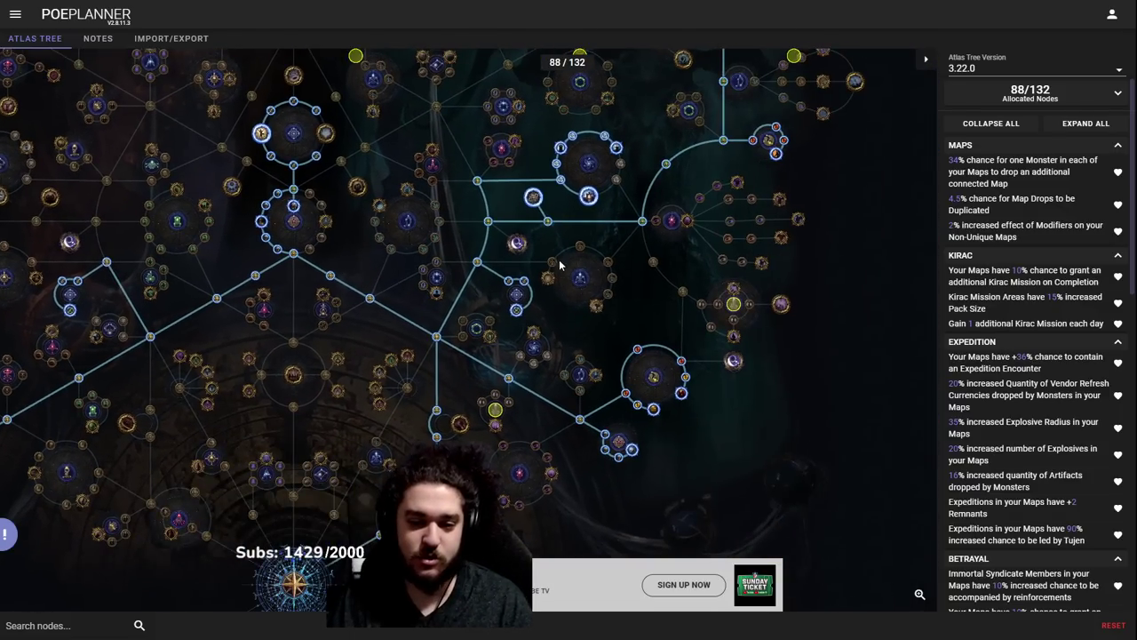
drag(560, 266, 765, 247)
scroll(229, 318, up, 2)
scroll(177, 442, up, 2)
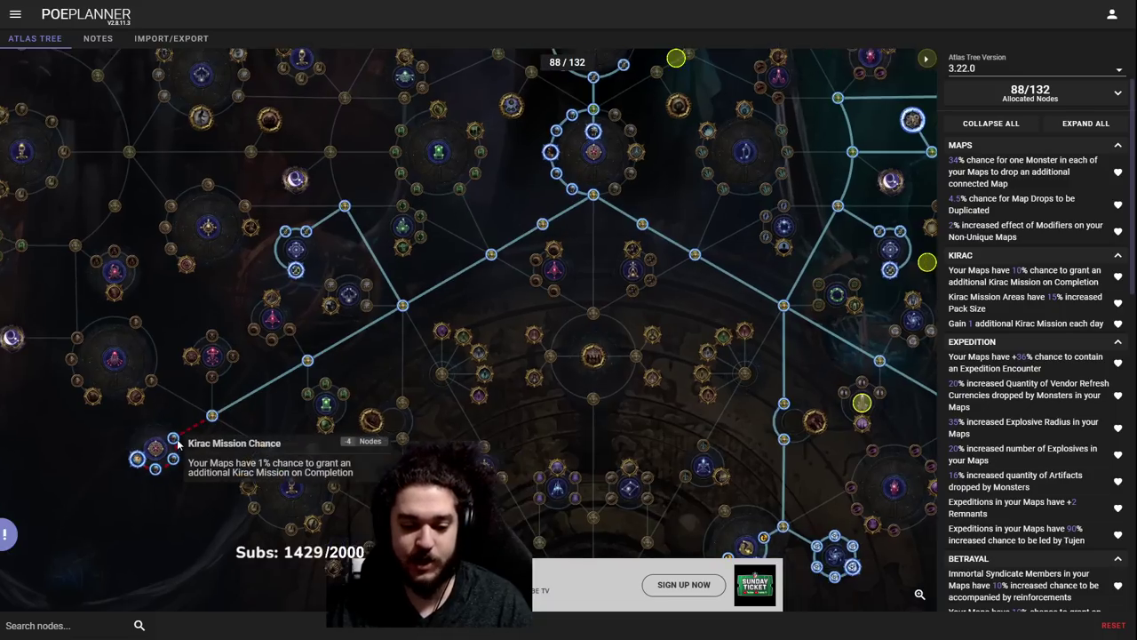
scroll(695, 204, down, 3)
drag(700, 203, 688, 242)
scroll(686, 241, down, 2)
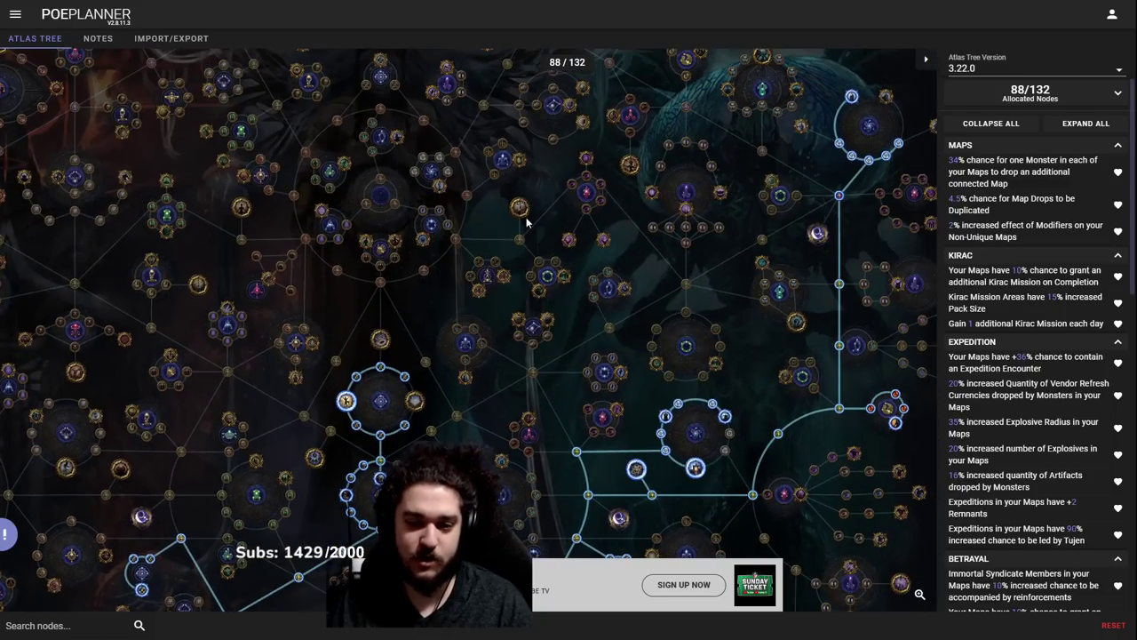
drag(483, 418, 622, 207)
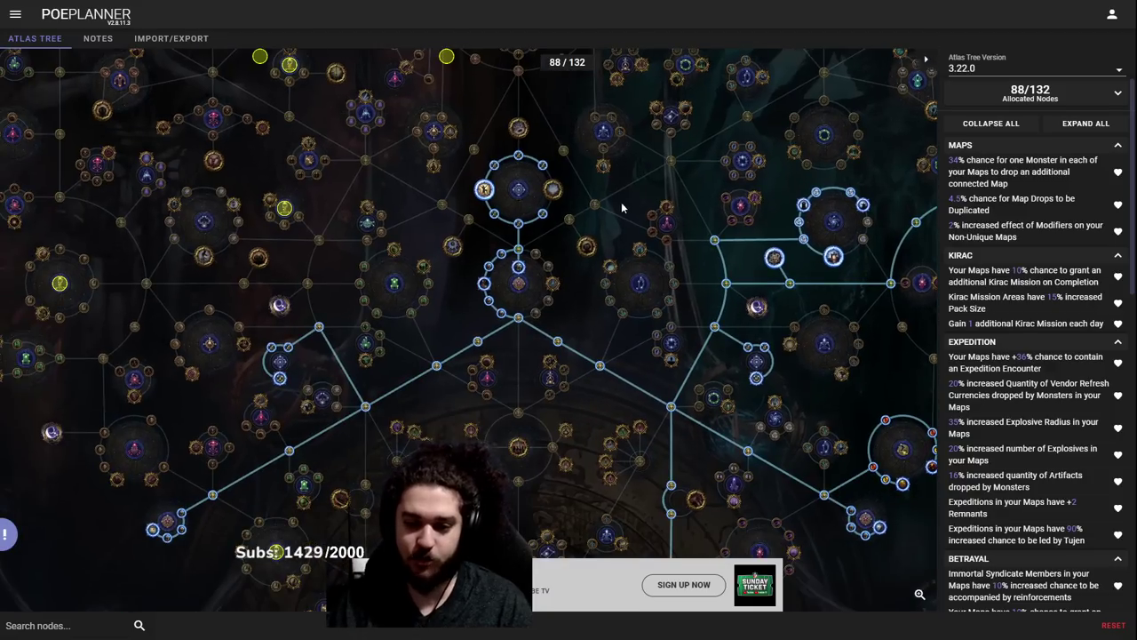
scroll(596, 342, up, 3)
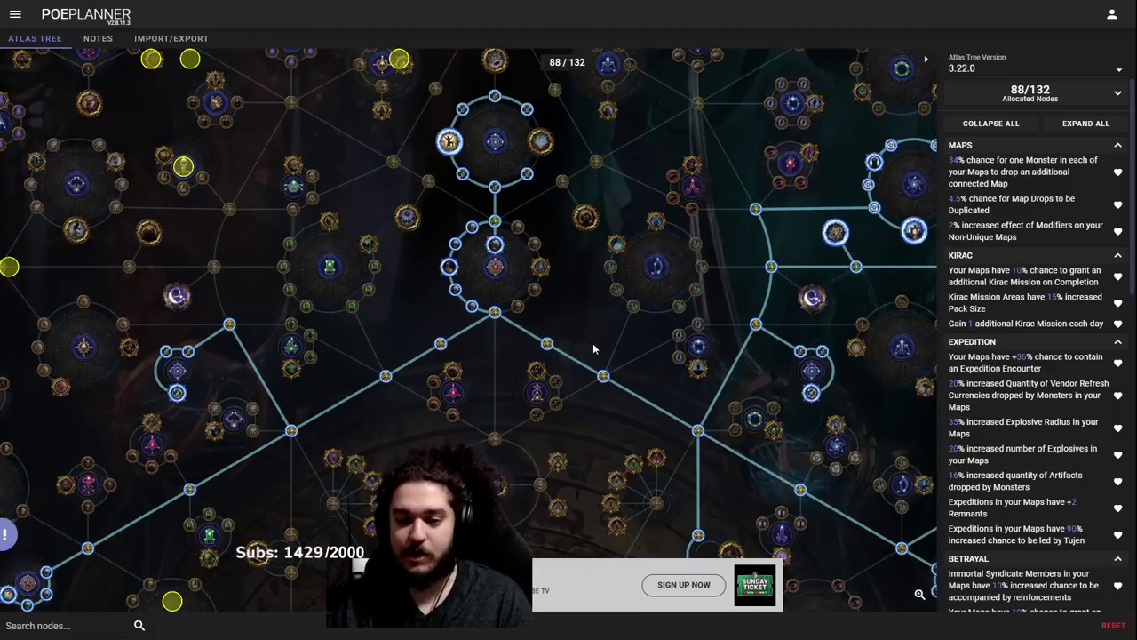
- Read the Kirac Mission Chance nodes and the Planar Tactician notable in the lower-left Kirac cluster
drag(595, 346, 661, 215)
drag(319, 334, 548, 195)
scroll(341, 306, up, 3)
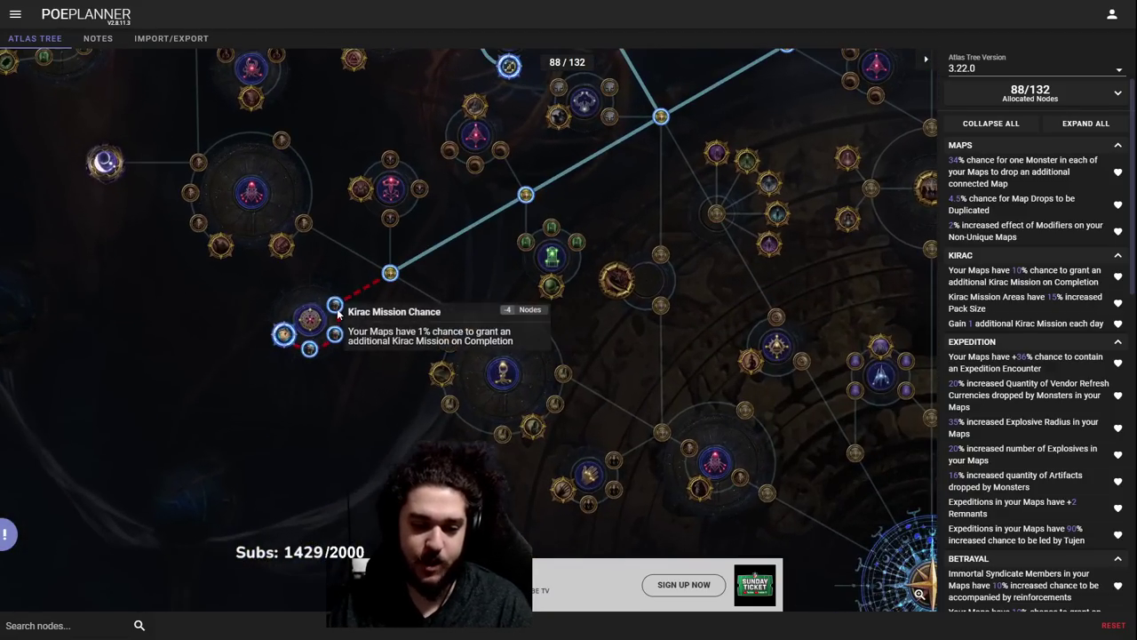
mouse_move(311, 351)
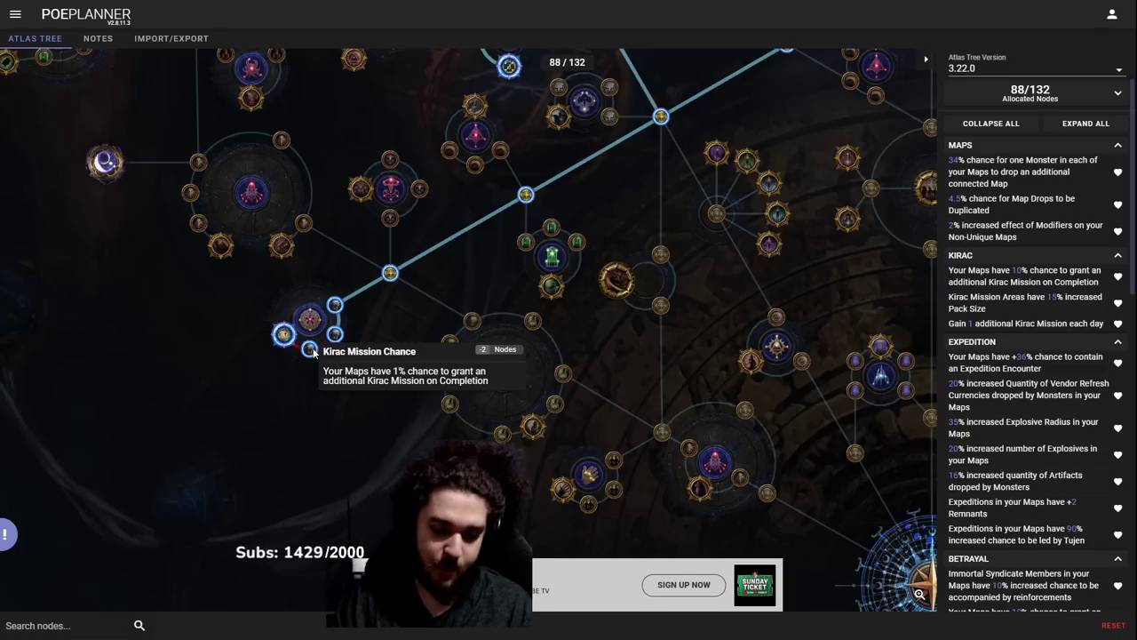
mouse_move(283, 336)
scroll(284, 337, down, 2)
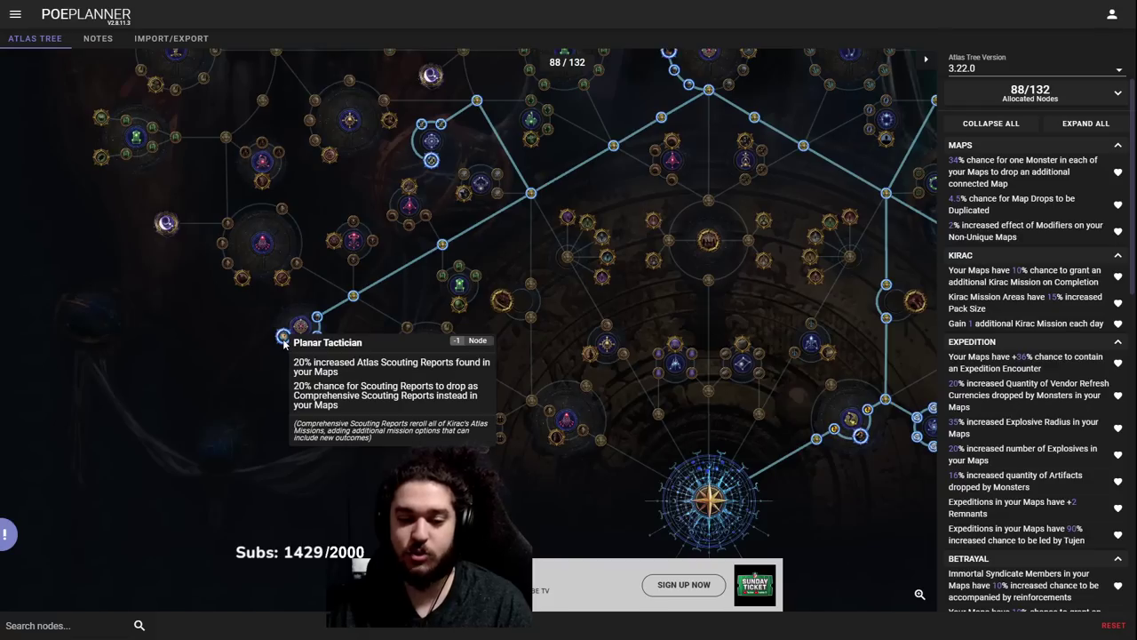
- Review the allocated branches running from the atlas start through the central clusters to the eastern side
drag(743, 136, 618, 162)
scroll(654, 239, down, 3)
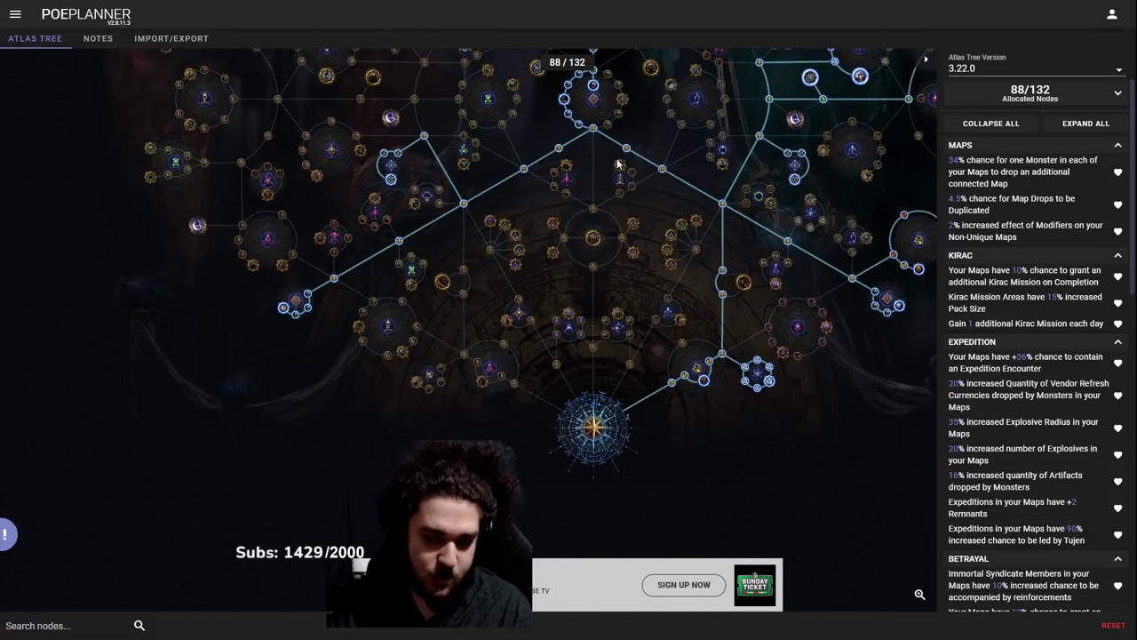
scroll(618, 164, up, 2)
drag(619, 164, 615, 211)
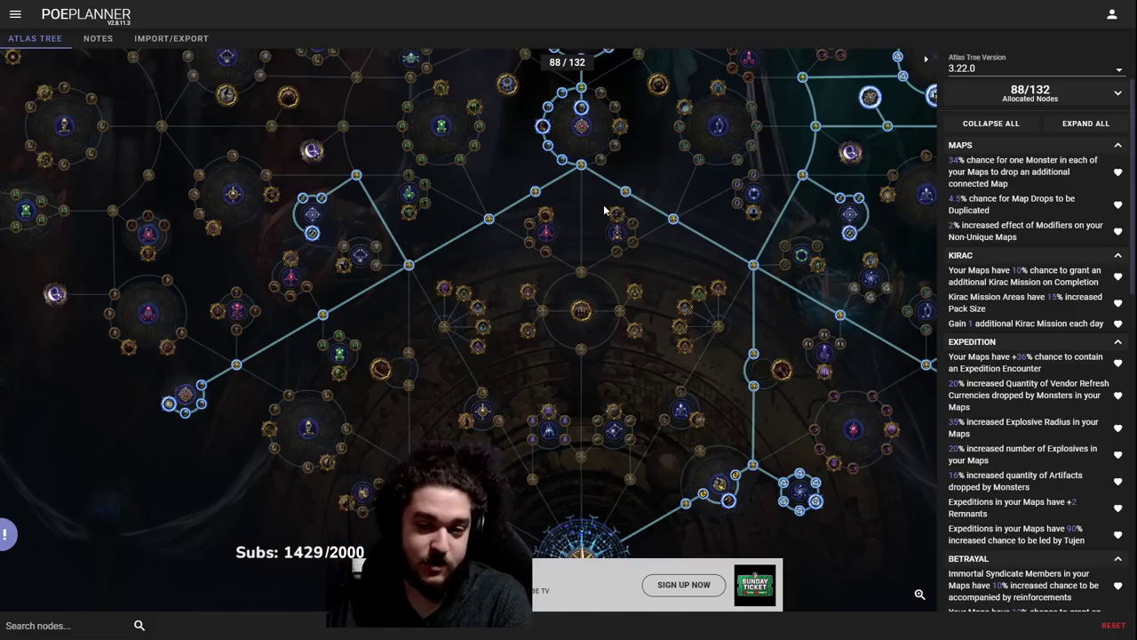
drag(613, 211, 521, 240)
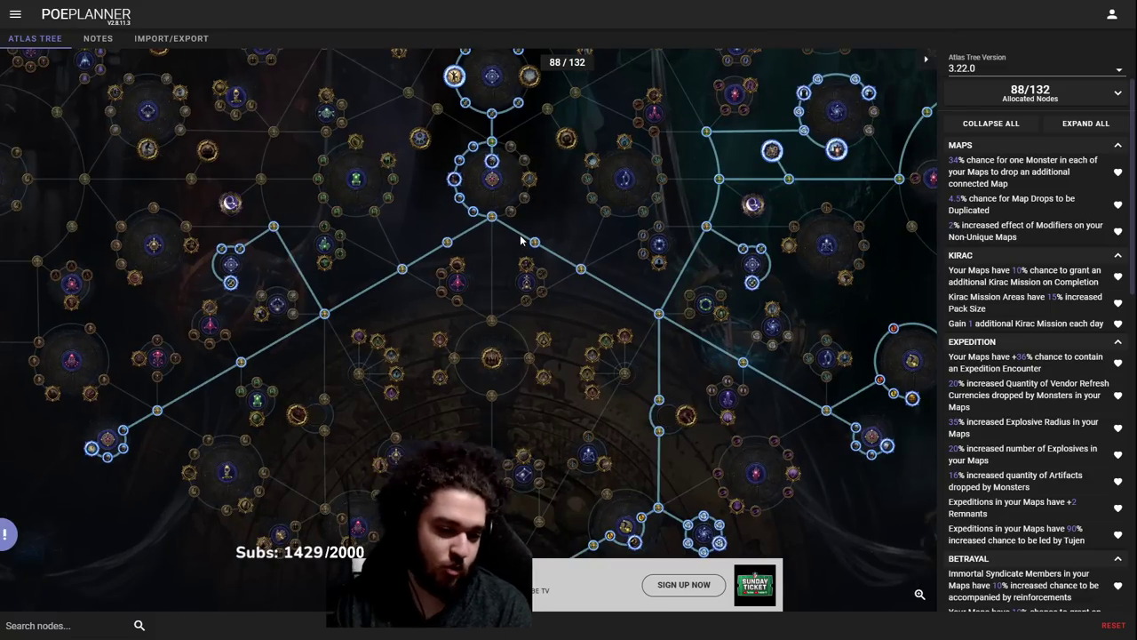
drag(521, 240, 336, 158)
drag(602, 151, 451, 302)
drag(601, 370, 559, 247)
scroll(378, 455, up, 2)
drag(380, 457, 412, 339)
drag(506, 364, 600, 349)
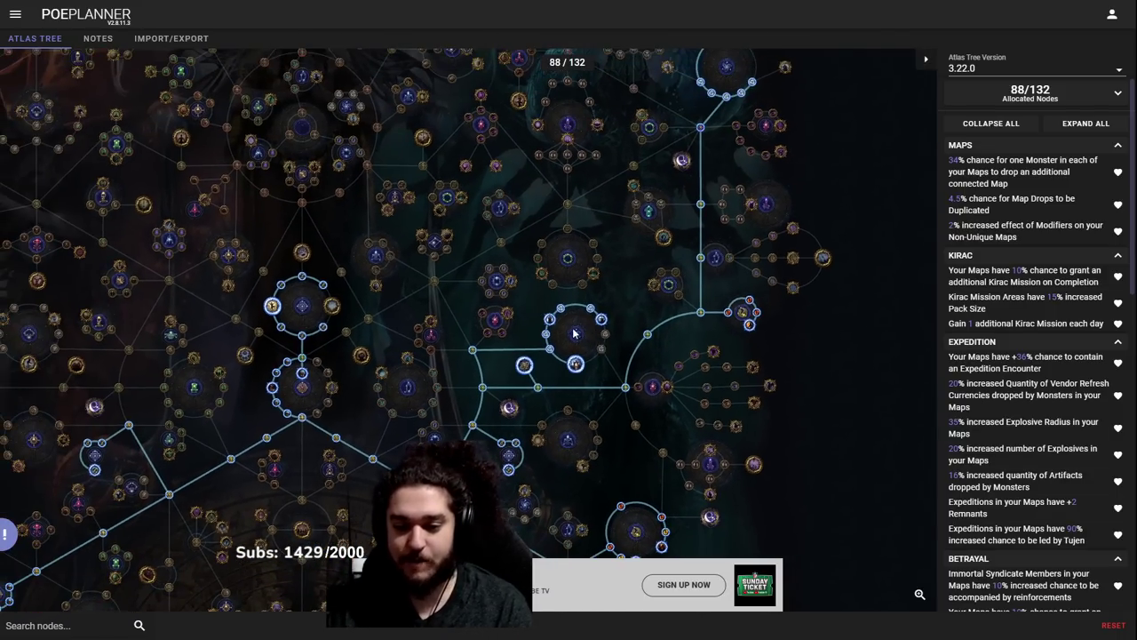
- Inspect the unallocated clusters around the large ring in the upper centre of the atlas tree
scroll(466, 229, up, 5)
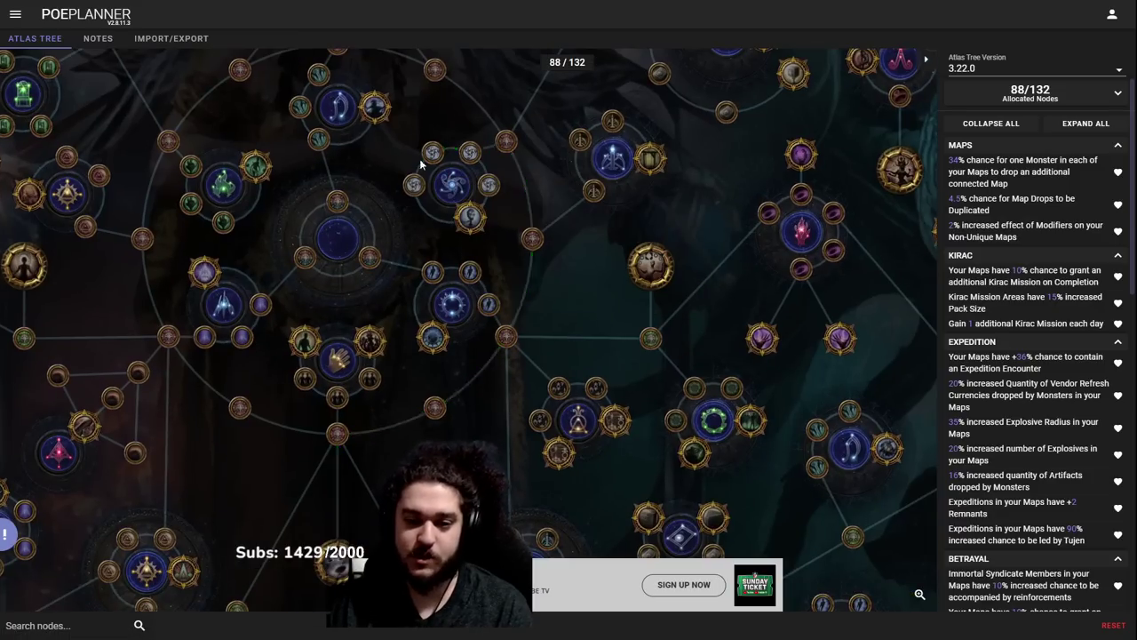
scroll(497, 233, down, 3)
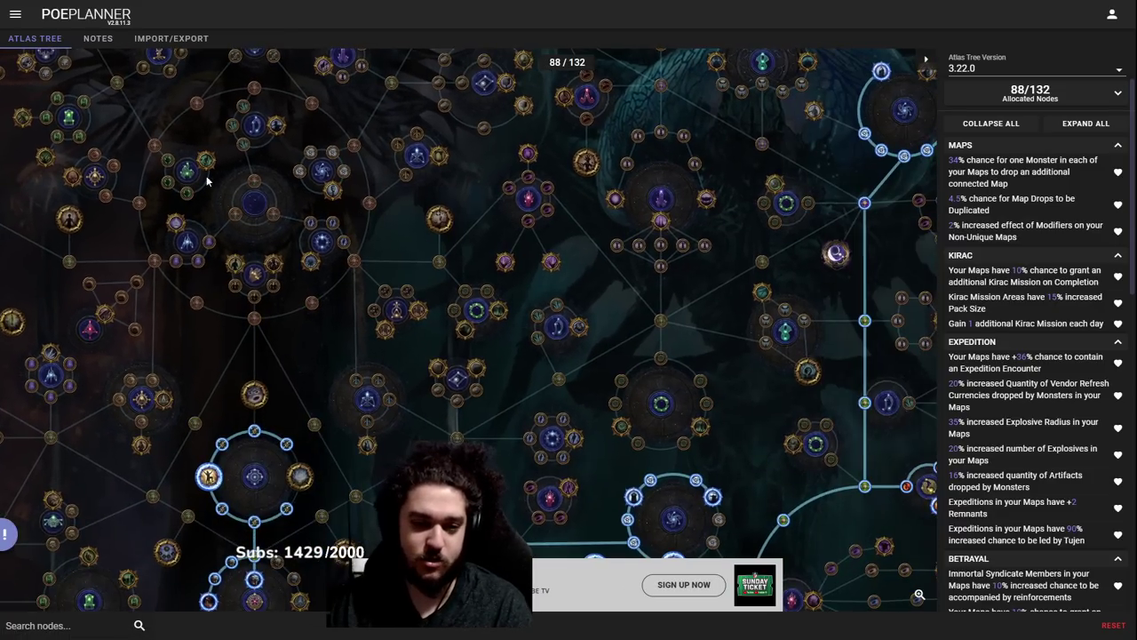
drag(750, 353, 571, 144)
scroll(551, 148, down, 2)
drag(637, 321, 571, 211)
scroll(551, 148, down, 1)
scroll(535, 276, up, 2)
drag(535, 276, 773, 261)
scroll(613, 232, down, 2)
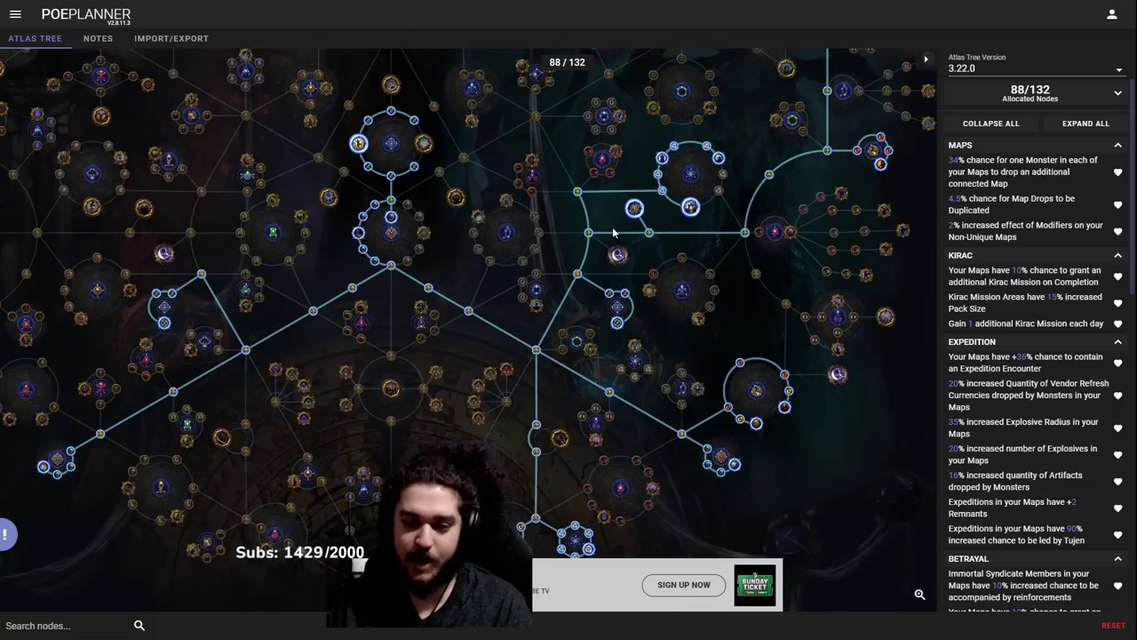
- Compare the allocated central wheels with the surrounding unallocated clusters of the atlas tree
drag(613, 232, 695, 302)
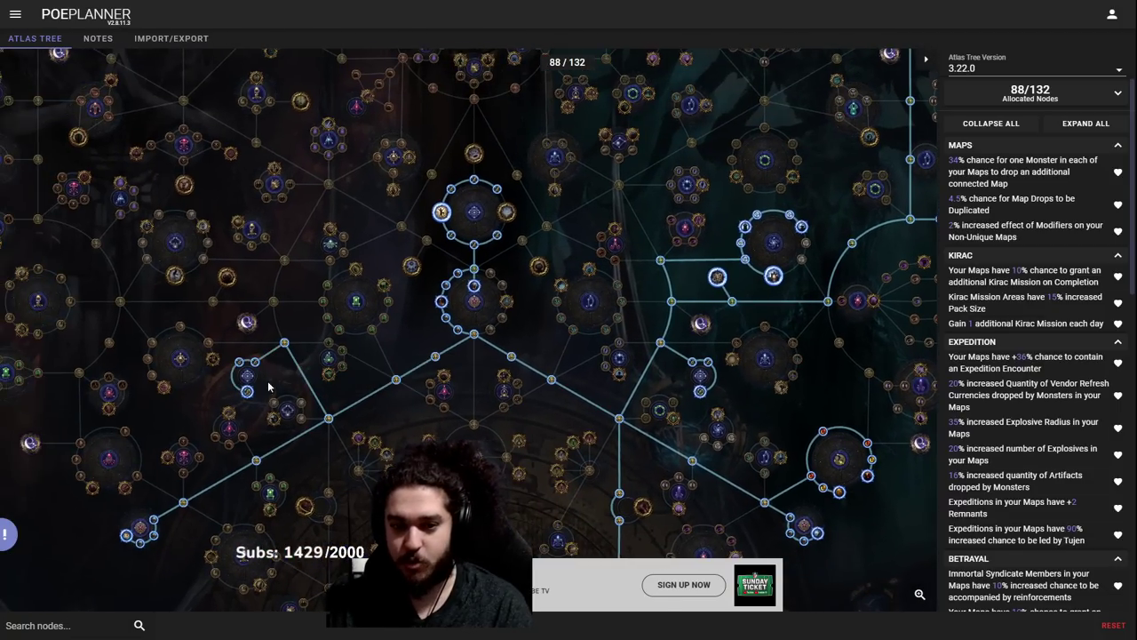
drag(666, 371, 624, 339)
scroll(492, 212, up, 2)
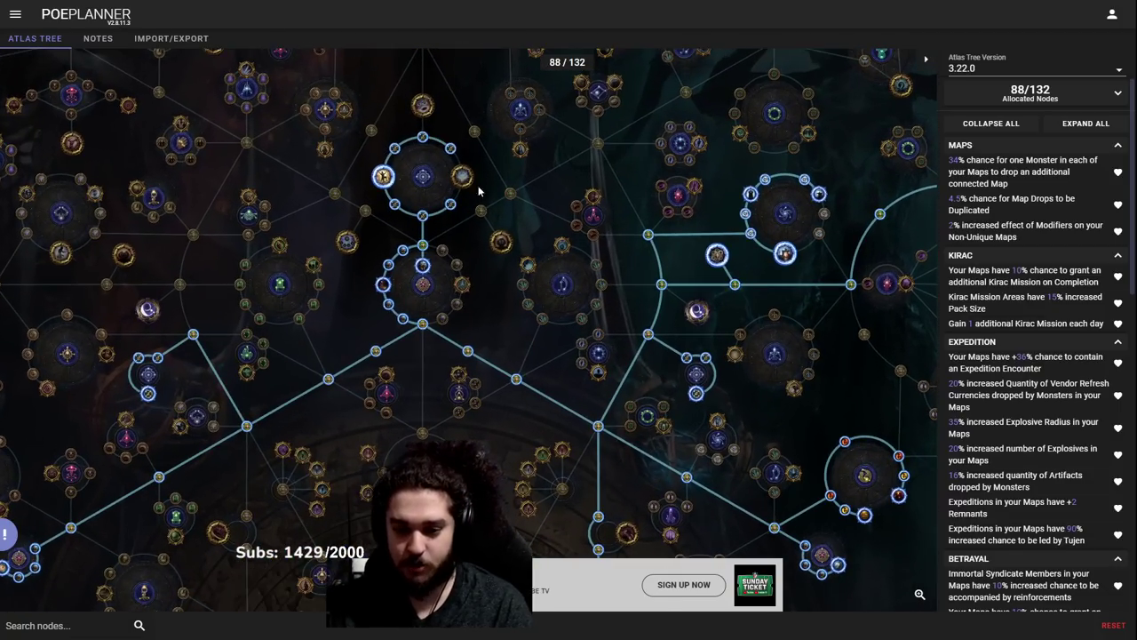
scroll(488, 181, down, 3)
drag(482, 130, 616, 420)
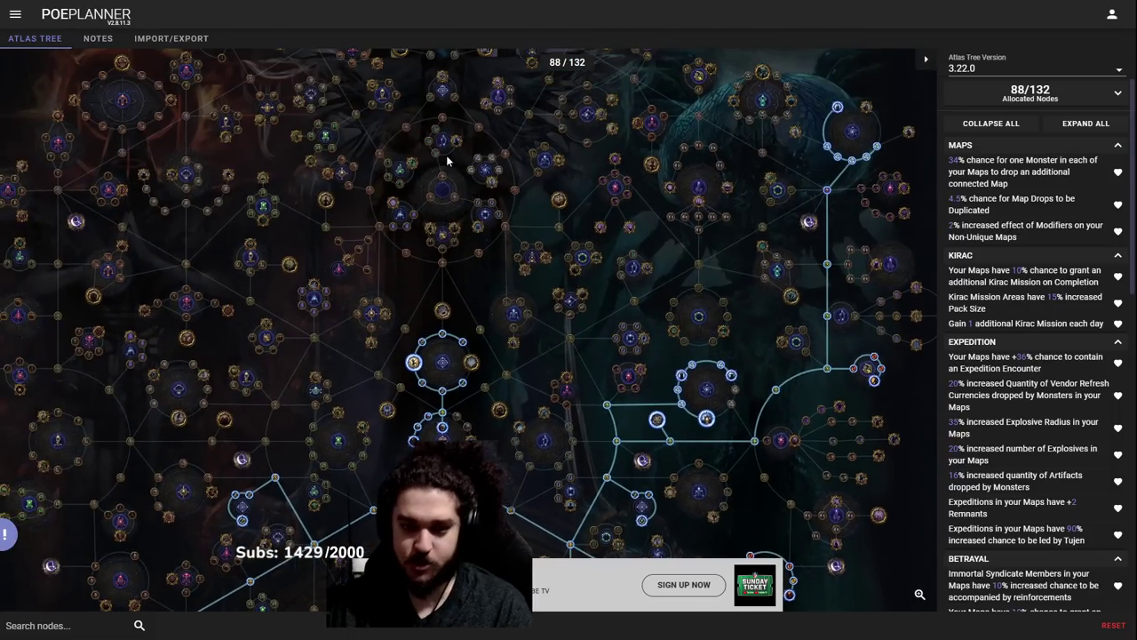
drag(638, 340, 372, 125)
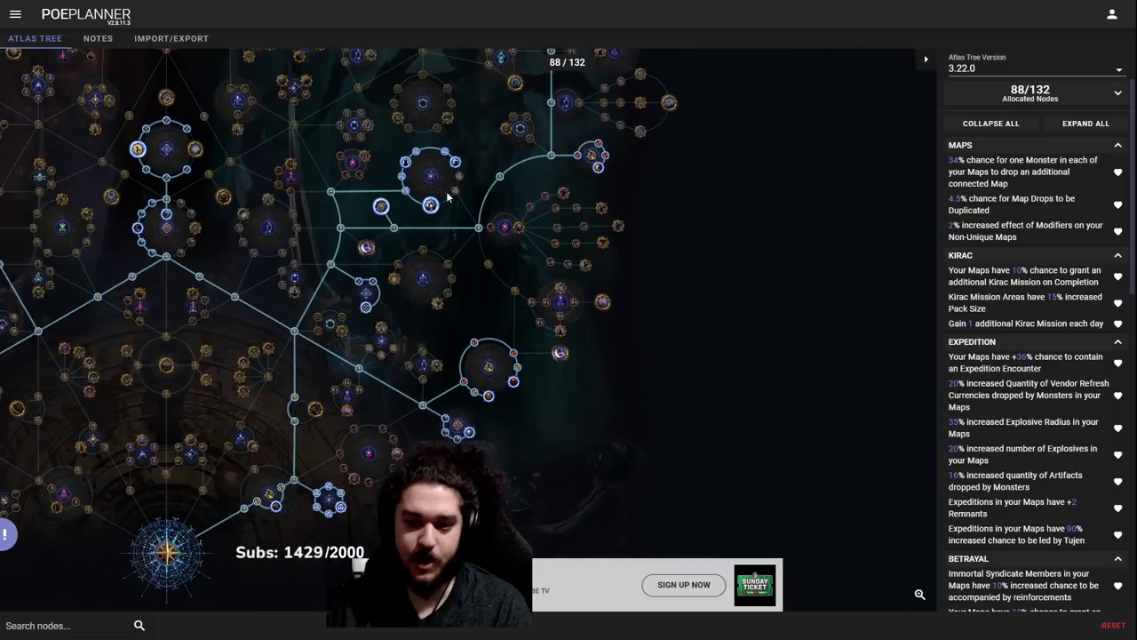
- Examine the allocated clusters along the eastern edge of the atlas tree, down to the lower-right wheel
scroll(618, 212, up, 3)
scroll(661, 215, down, 2)
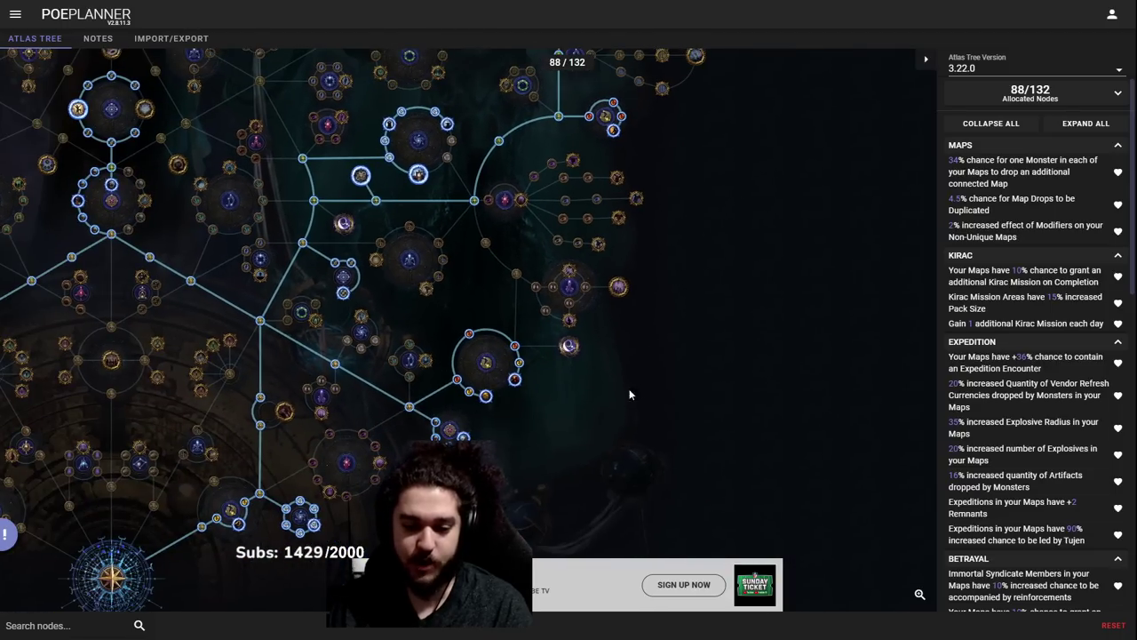
scroll(641, 355, down, 1)
drag(649, 339, 613, 304)
scroll(613, 304, down, 1)
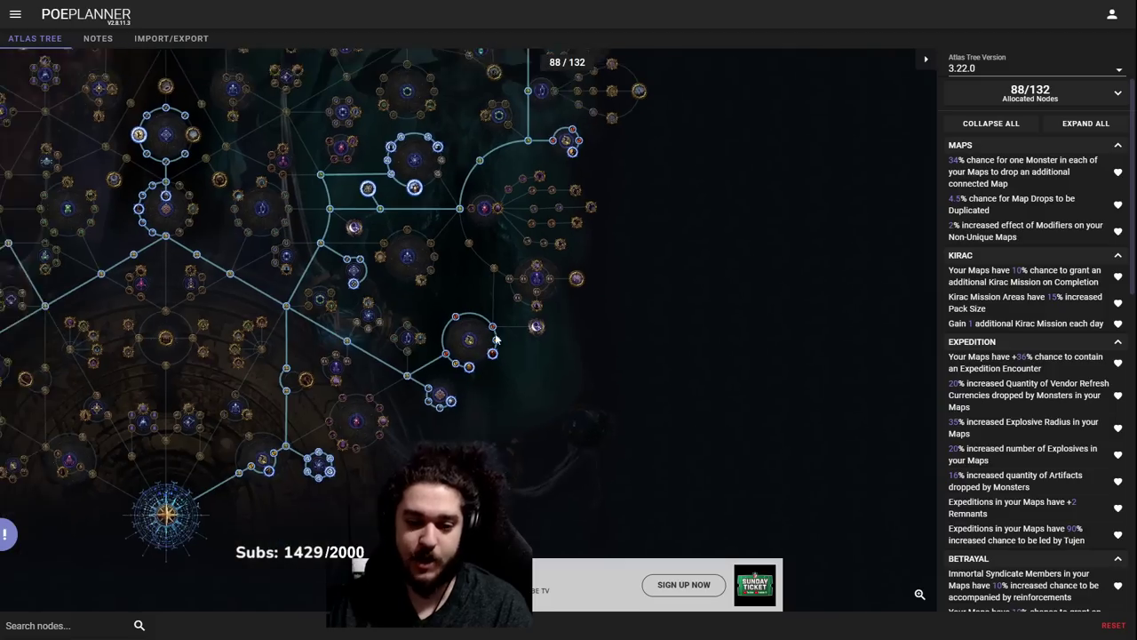
scroll(603, 305, up, 2)
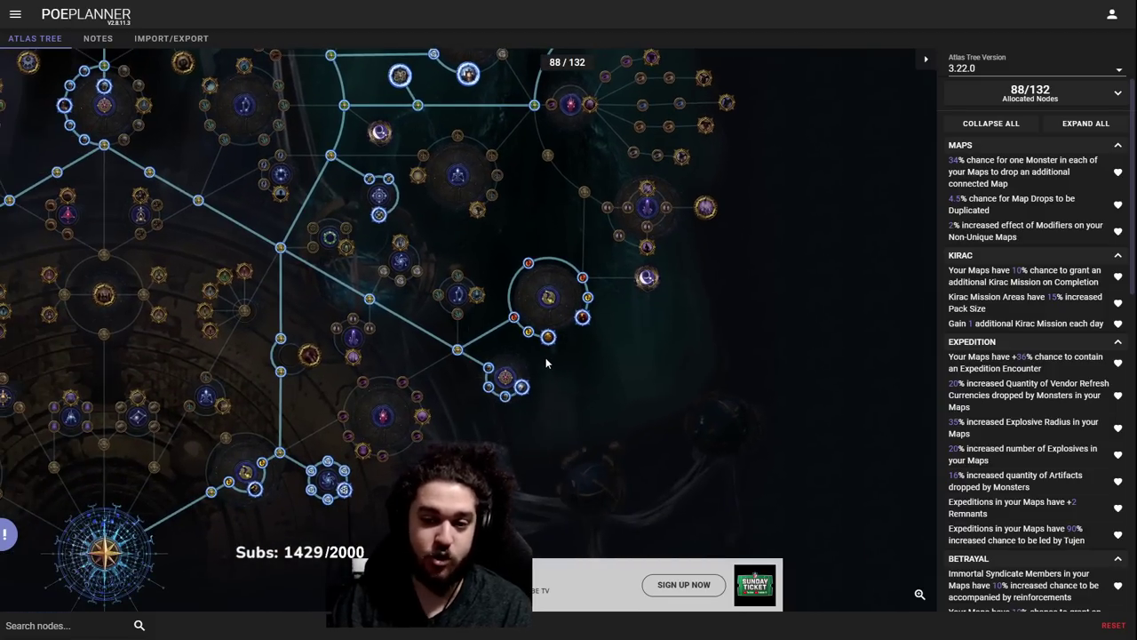
scroll(546, 357, down, 4)
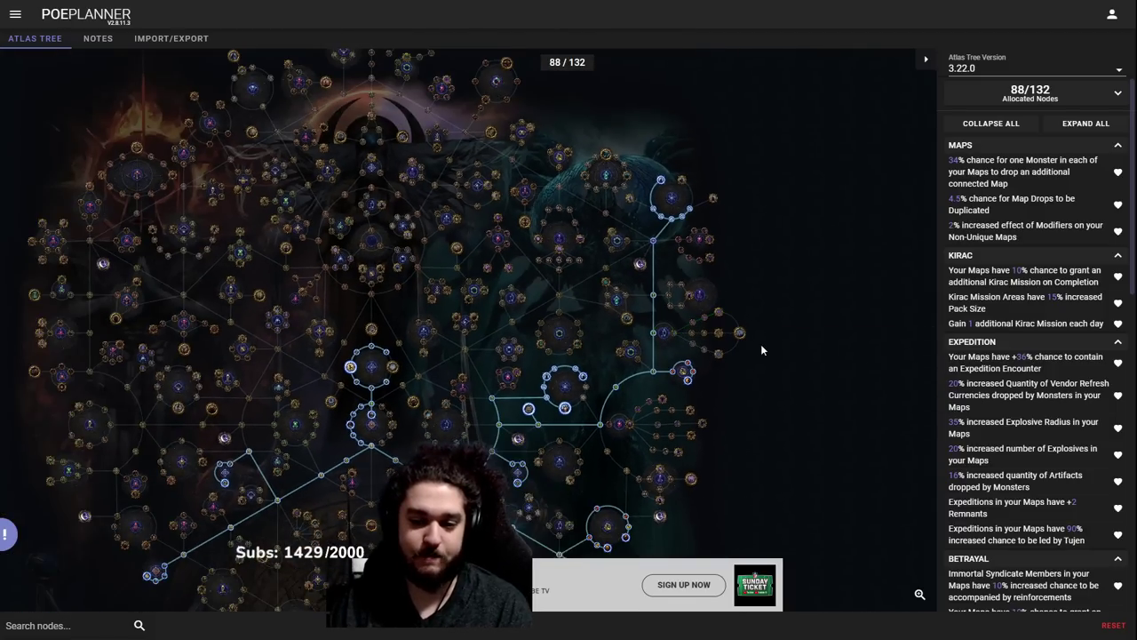
- Leave the full-screen view of the atlas tree and switch to the 3.22 RF SSF Goals spreadsheet
drag(763, 193, 784, 287)
key(F11)
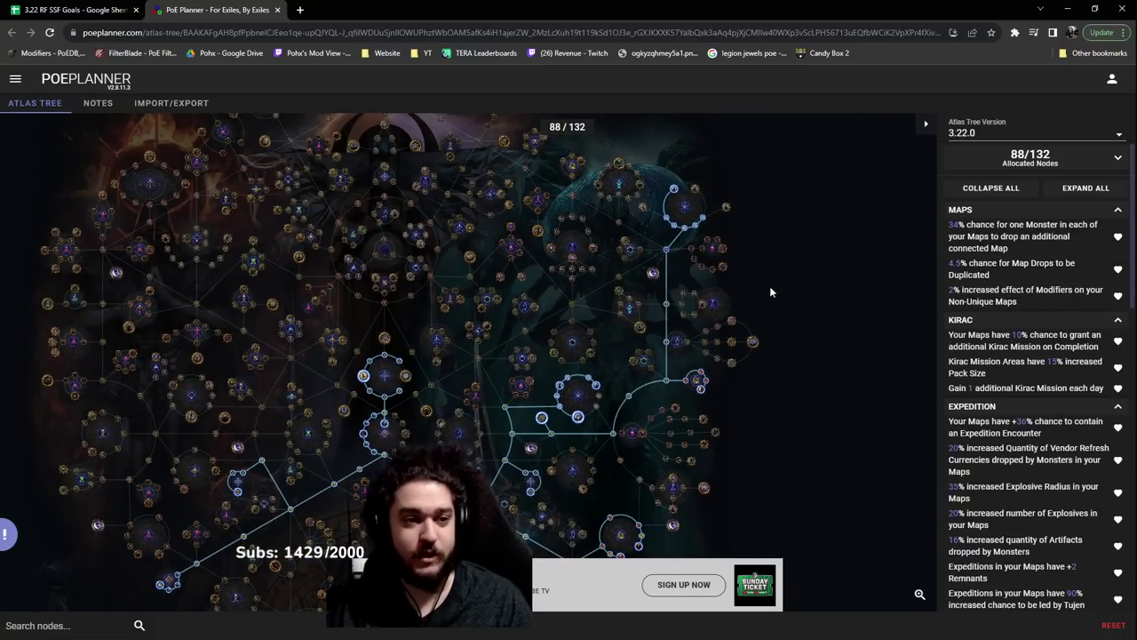
click(71, 9)
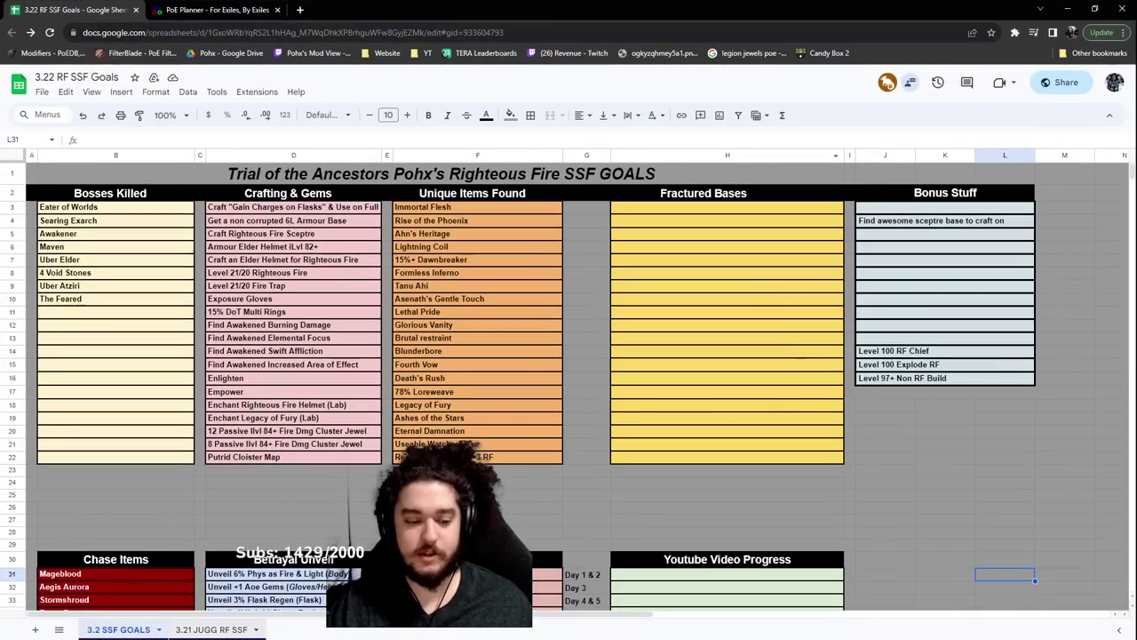
- Look over the goals on the 3.21 JUGG RF SSF sheet and return to the 3.2 SSF GOALS sheet
click(211, 629)
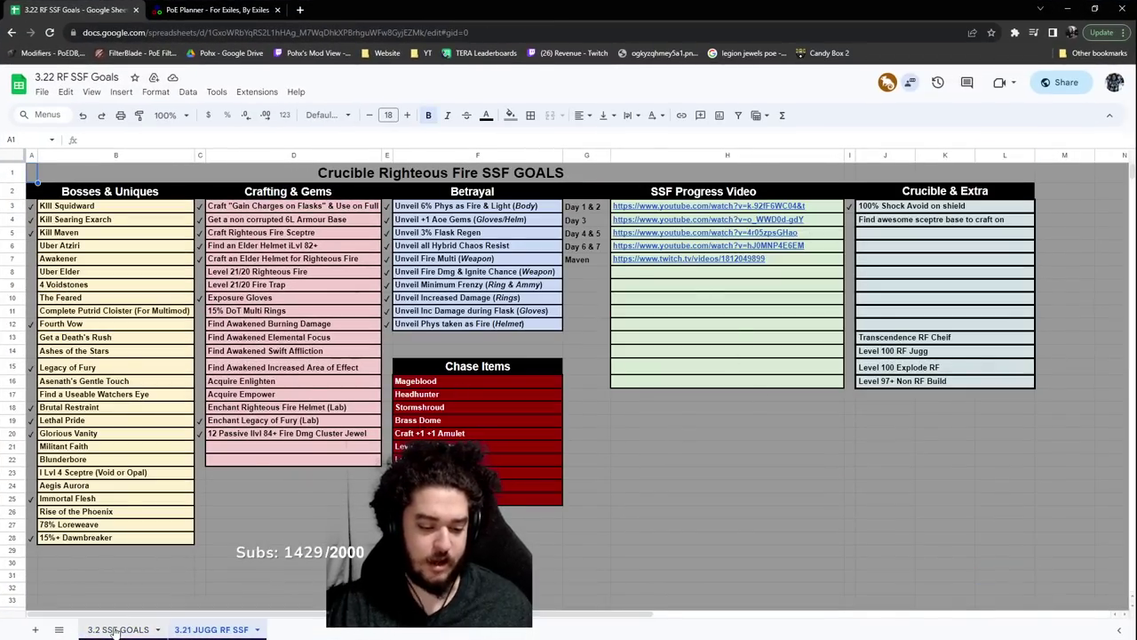
click(114, 629)
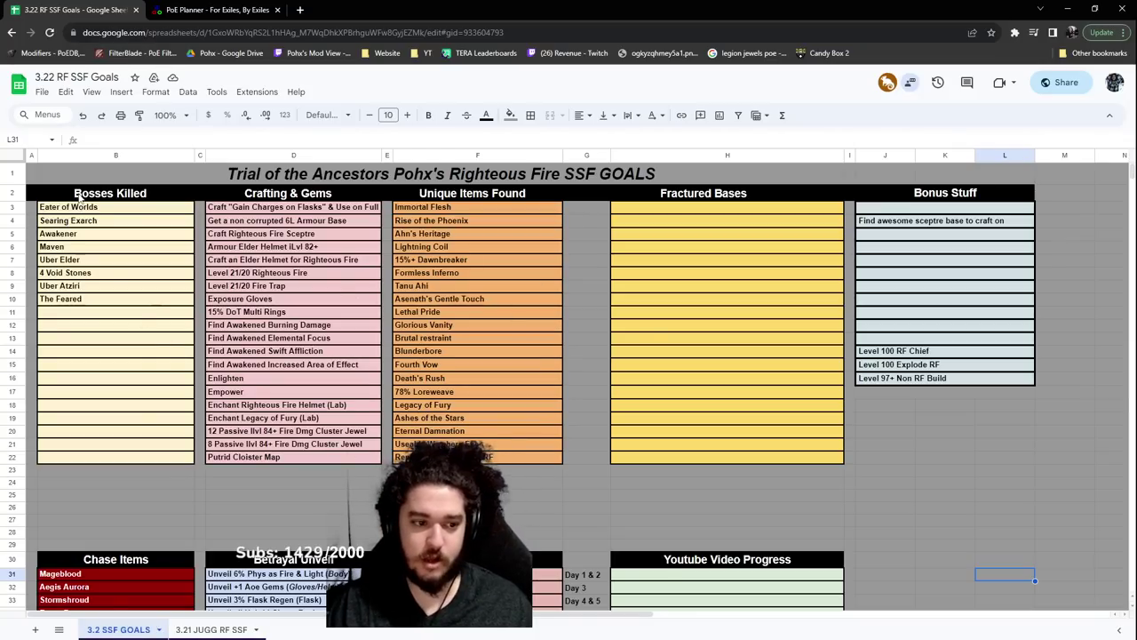
- Go through the Bosses Killed, Crafting & Gems, Unique Items Found, Fractured Bases and Bonus Stuff columns of the goals sheet
click(79, 197)
click(31, 208)
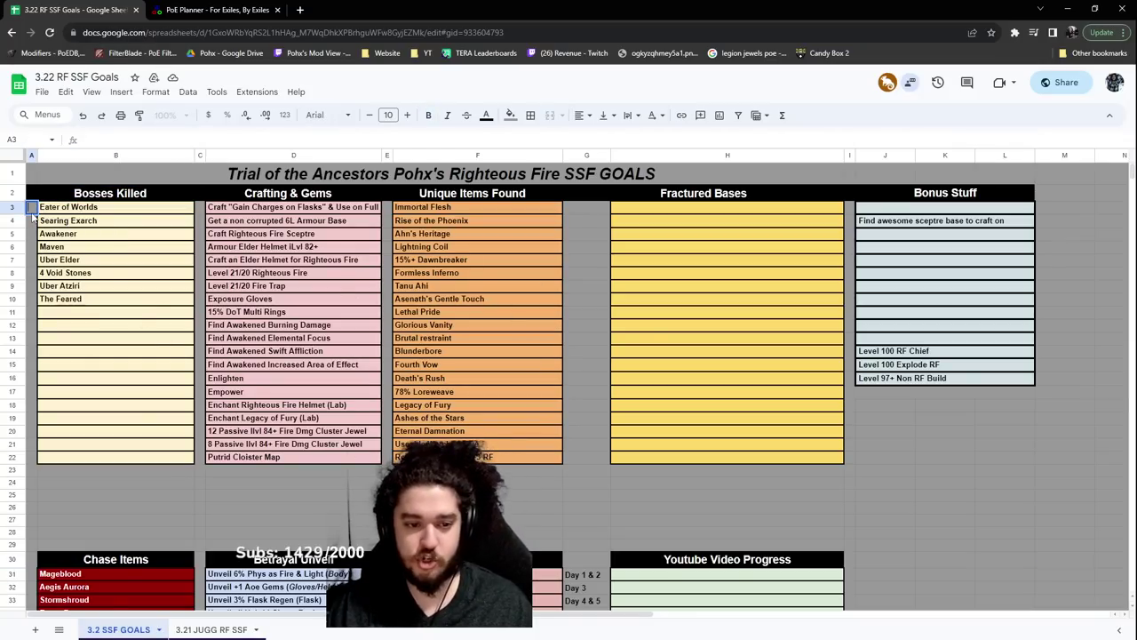
click(249, 186)
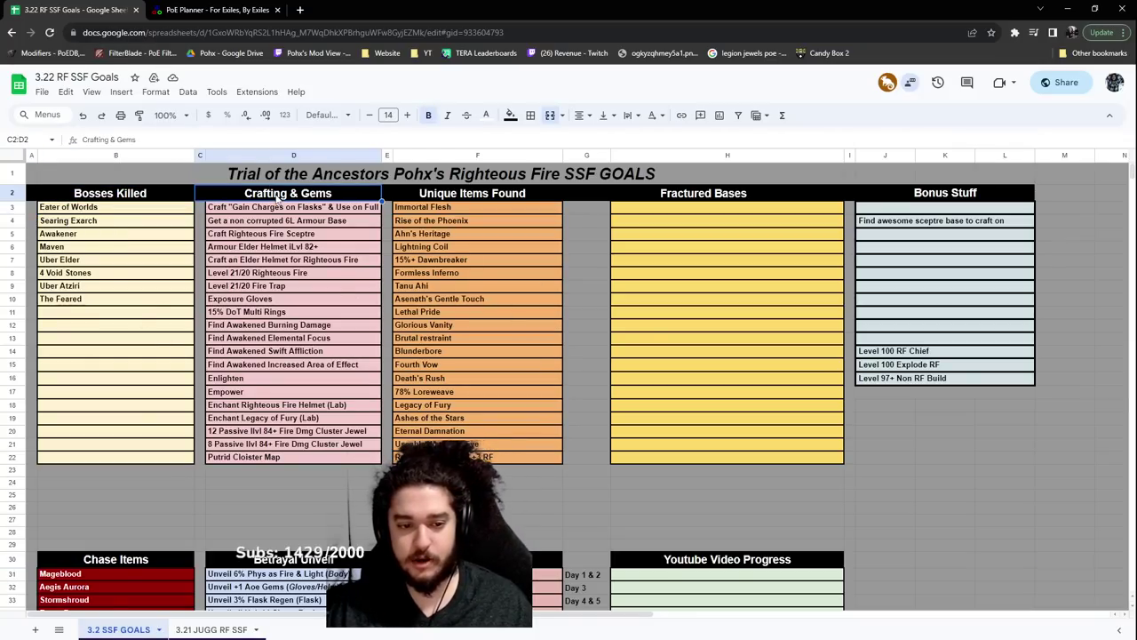
click(503, 192)
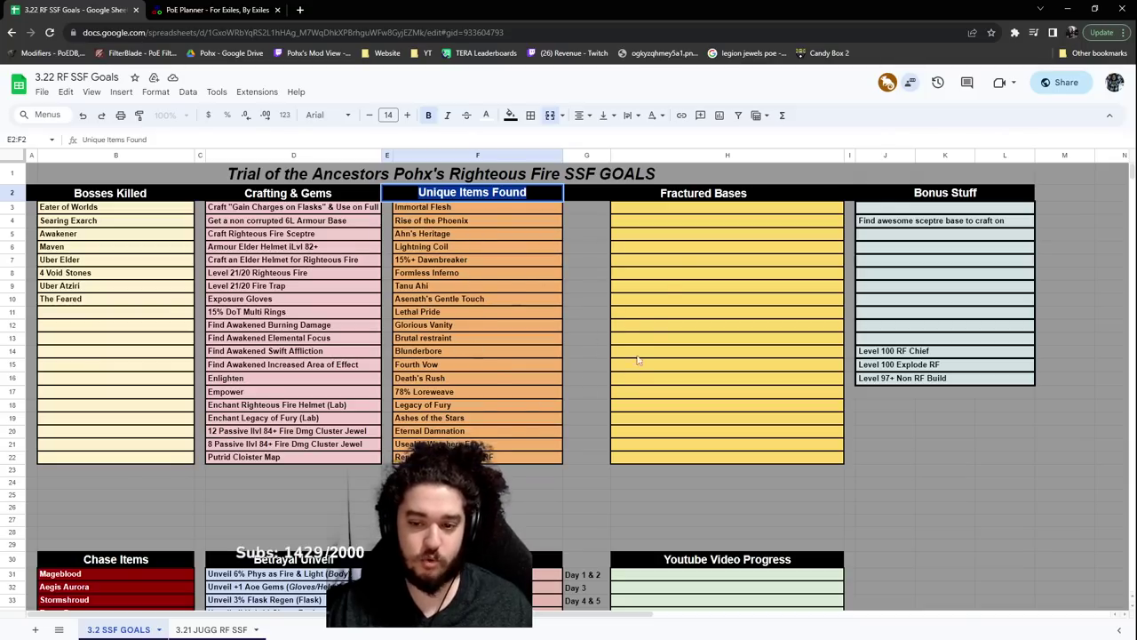
click(699, 197)
click(708, 247)
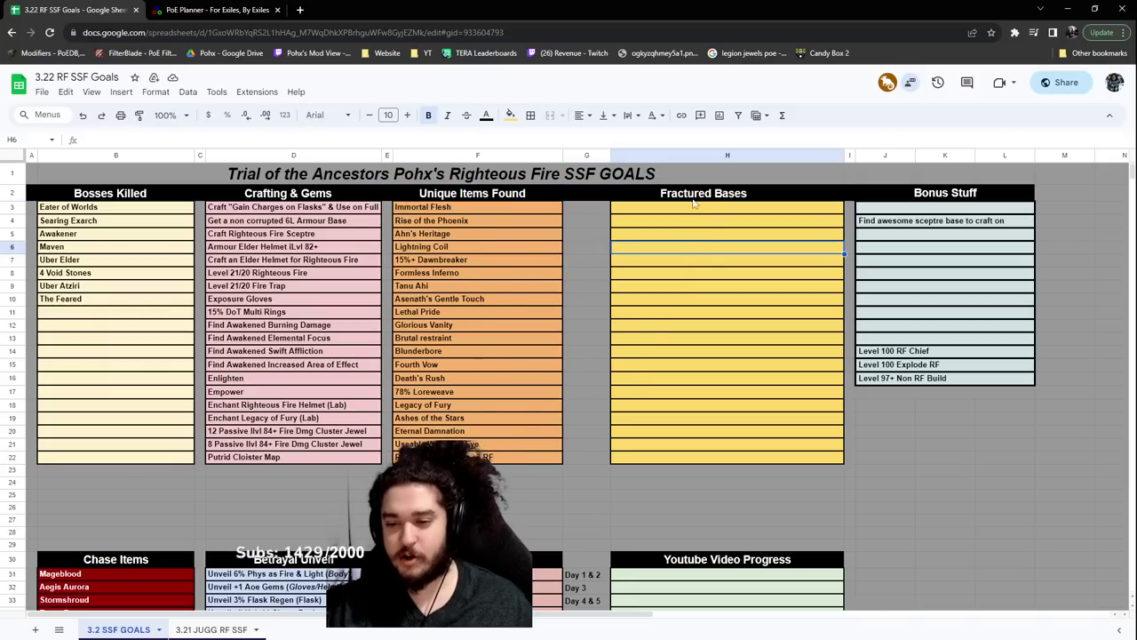
click(957, 197)
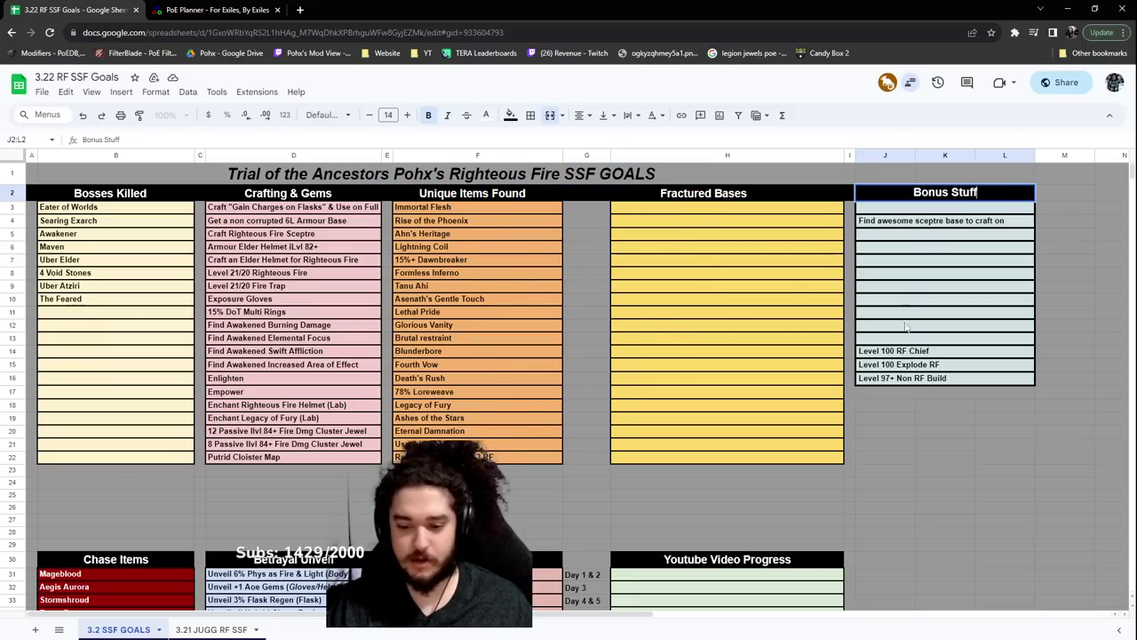
click(933, 364)
- Review the Chase Items, Betrayal Unveil and Tattoos tables in the lower section of the goals sheet
scroll(937, 397, down, 2)
scroll(937, 402, down, 6)
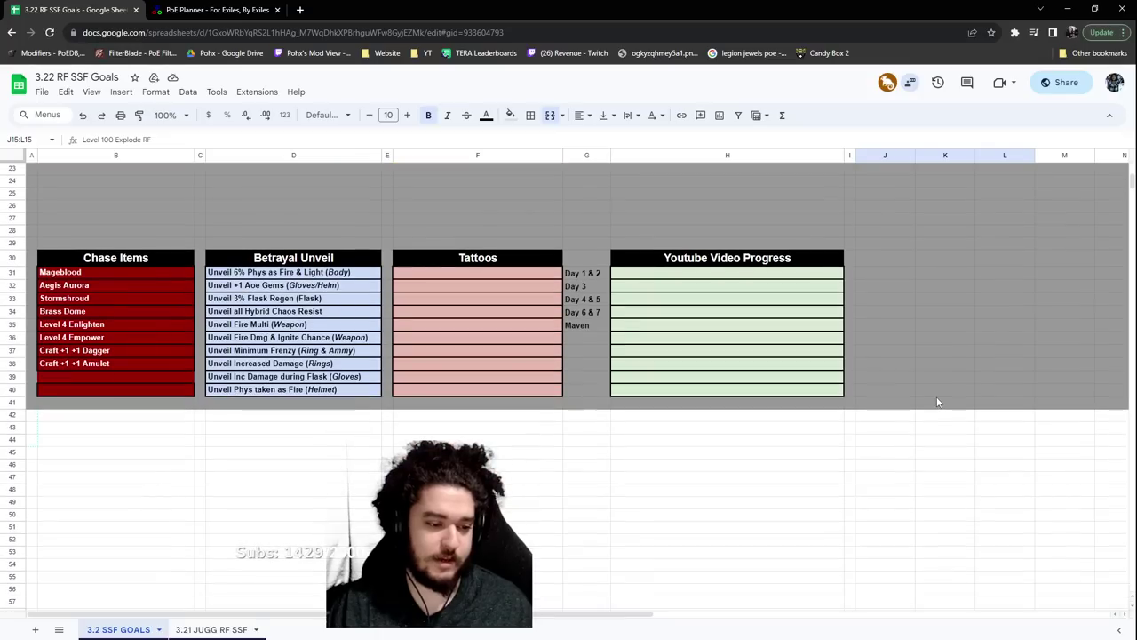
click(118, 259)
click(318, 258)
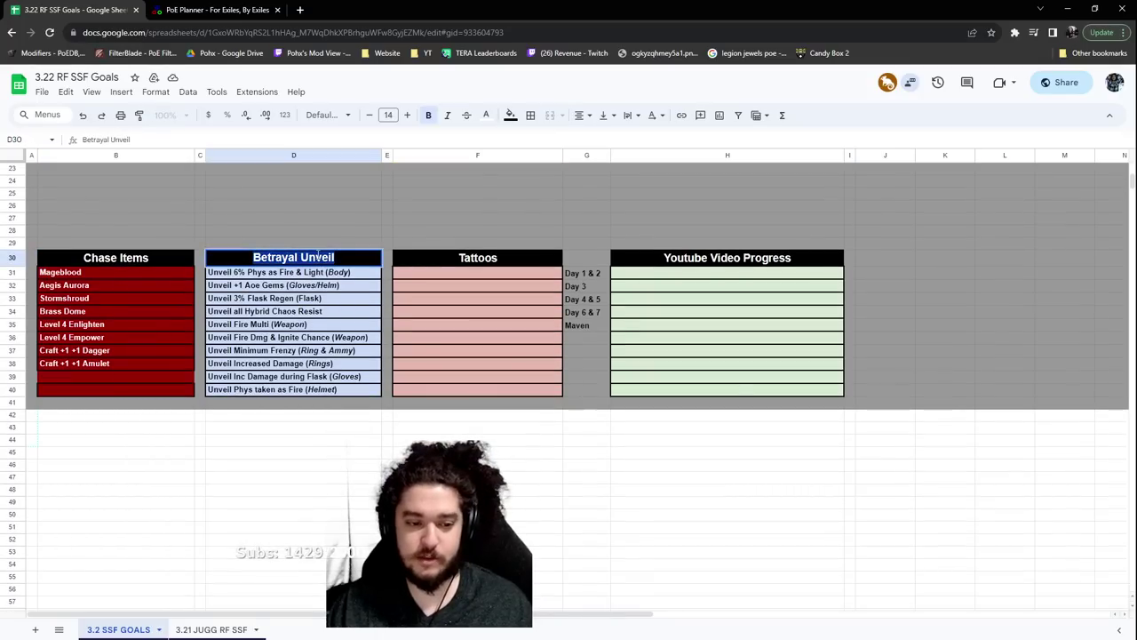
click(469, 263)
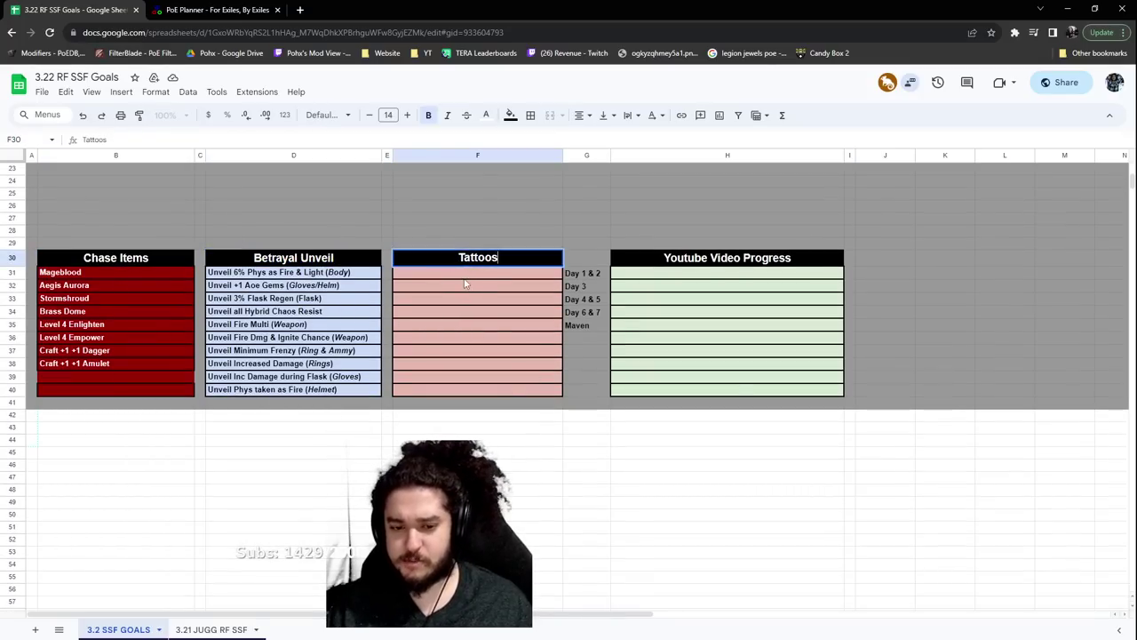
- Go down through the rows of the Tattoos table from its heading to row 39
key(Down)
key(Down)
key(Down)
key(Down)
key(Down)
key(Down)
key(Down)
key(Down)
key(Down)
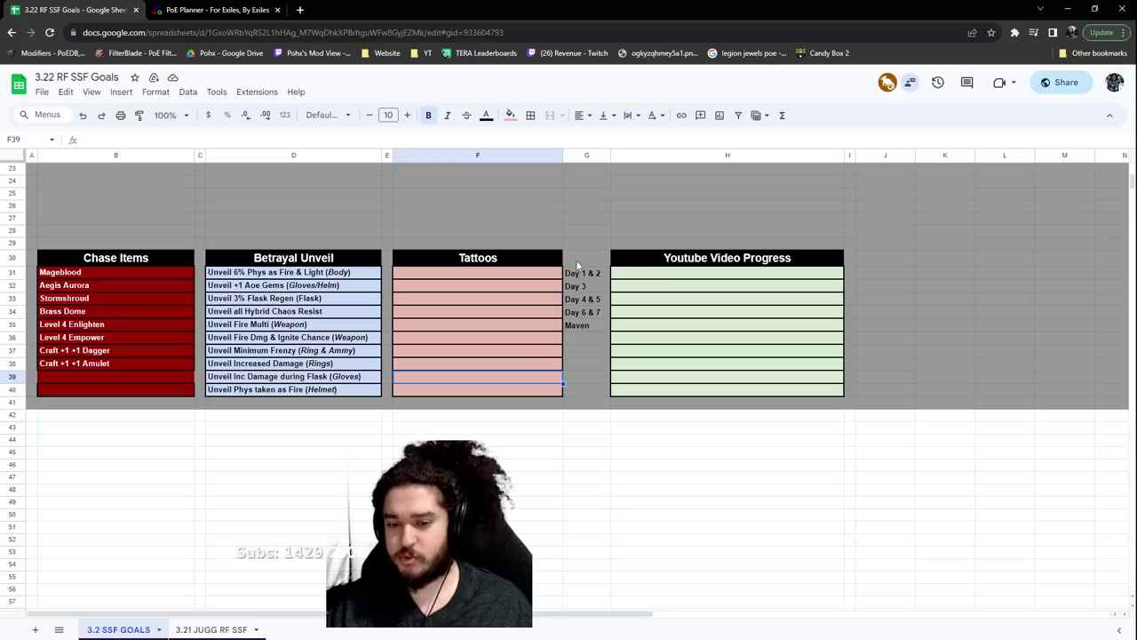
- Look over the day and Maven labels beside the Youtube Video Progress table, highlighting them from Day 1 & 2 downward
drag(577, 273, 577, 325)
click(745, 328)
drag(569, 274, 576, 333)
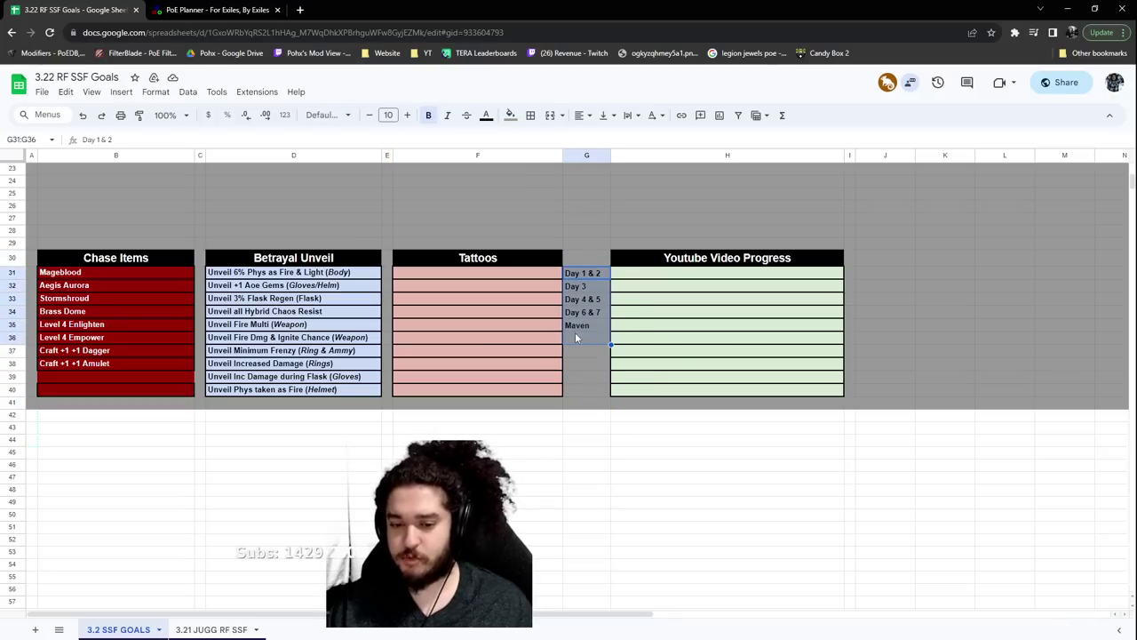
click(577, 376)
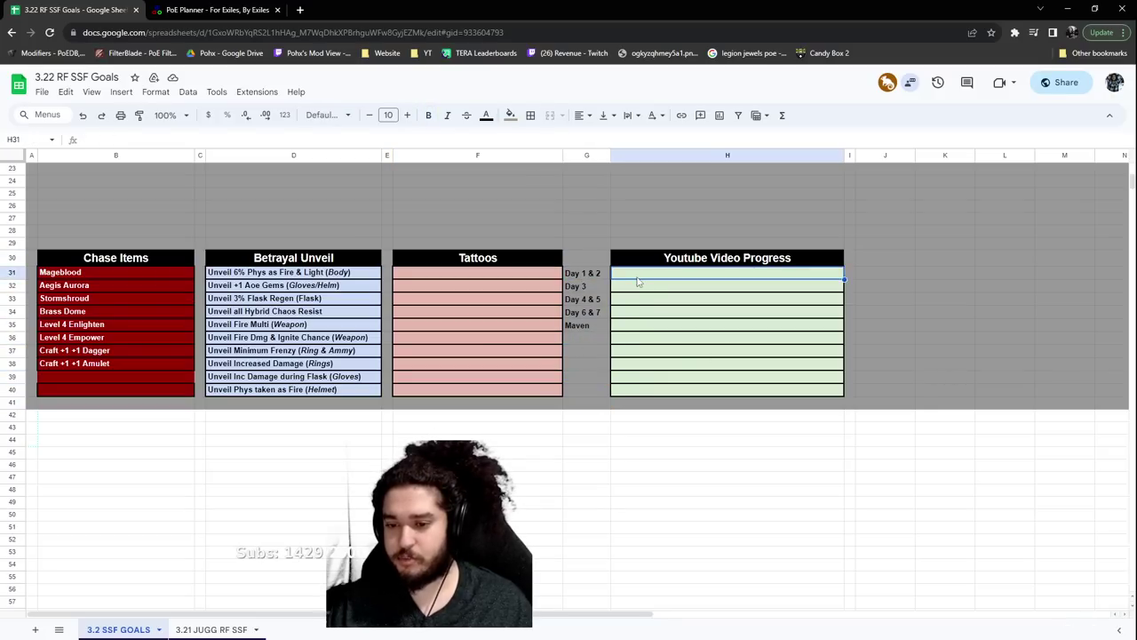
click(966, 348)
- Return to the Bonus Stuff column and highlight the text of the Level 97+ Non RF Build goal without editing it
scroll(579, 317, up, 5)
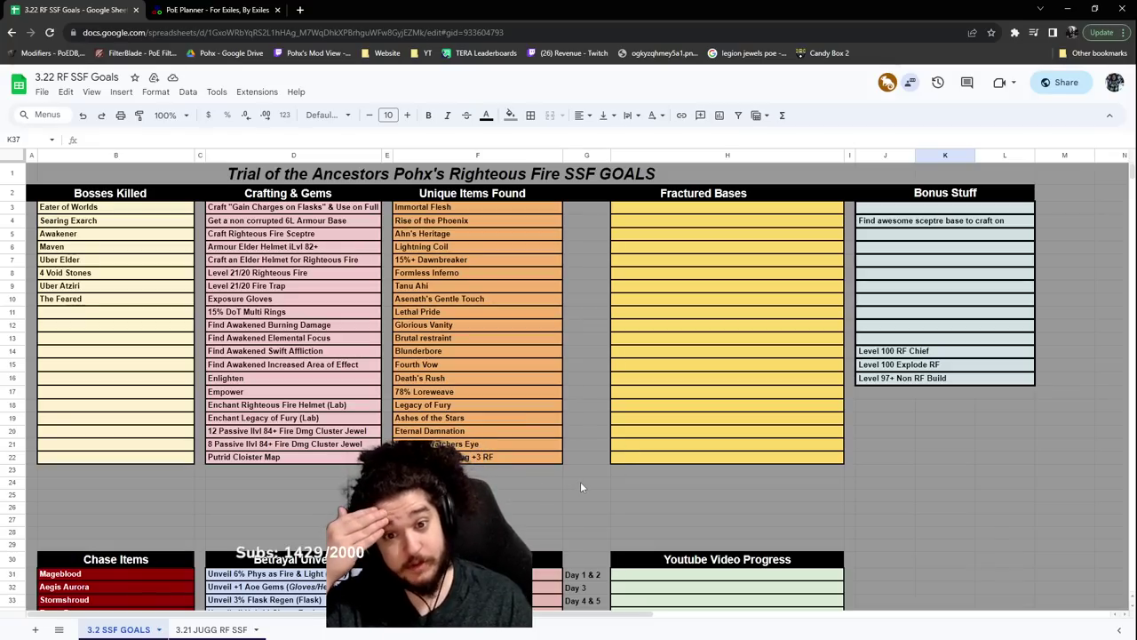
triple_click(911, 381)
drag(978, 379, 788, 377)
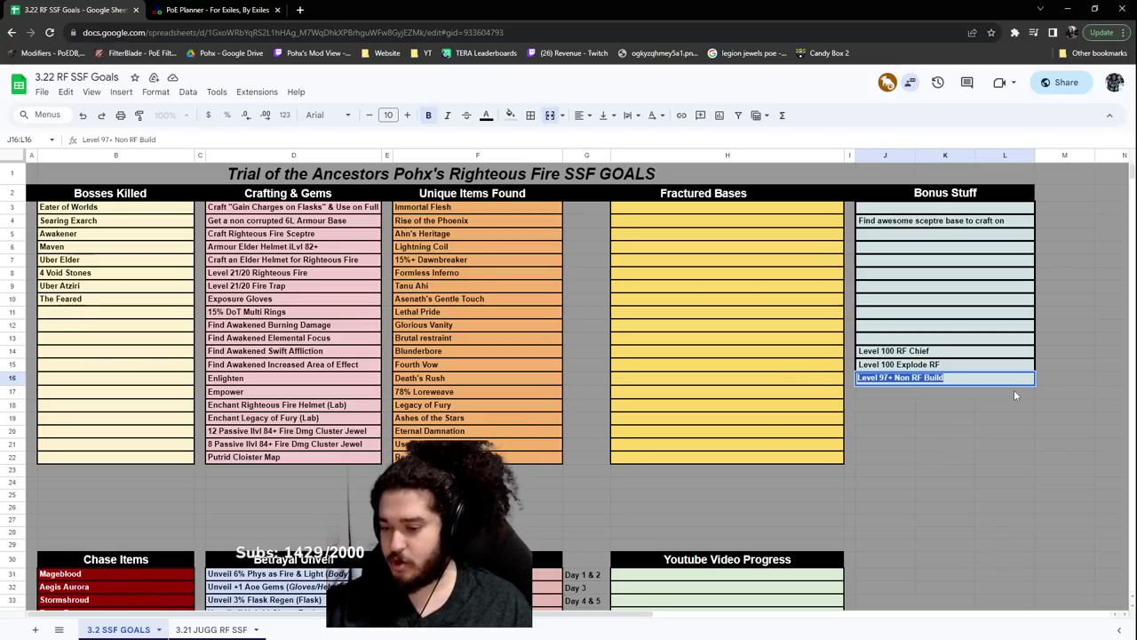
click(1015, 395)
double_click(974, 381)
drag(970, 379, 924, 379)
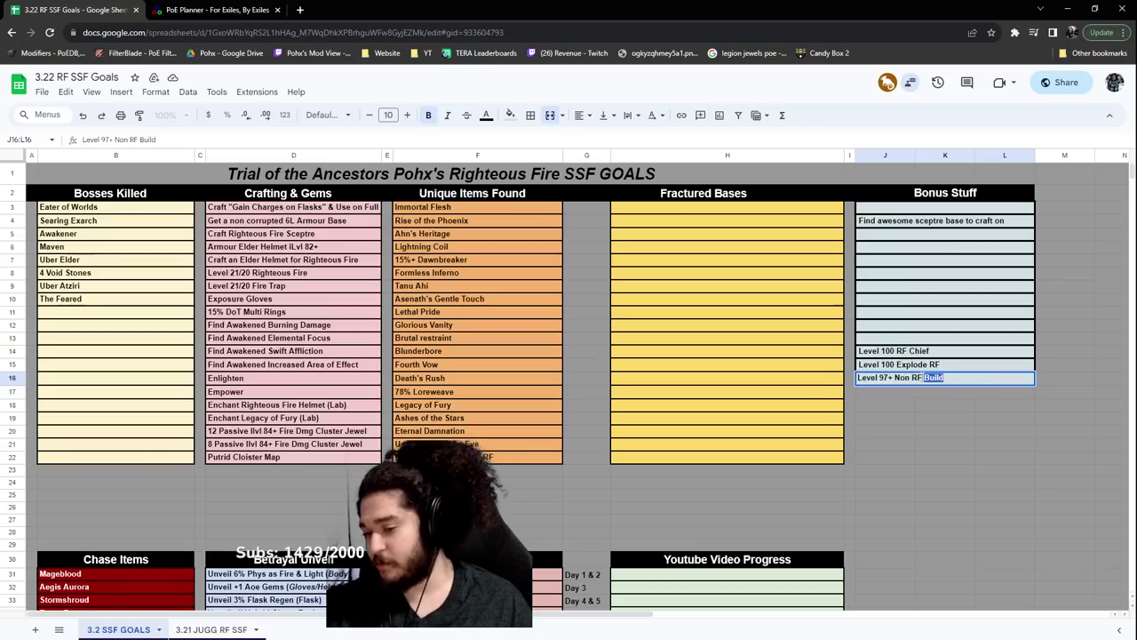
click(914, 421)
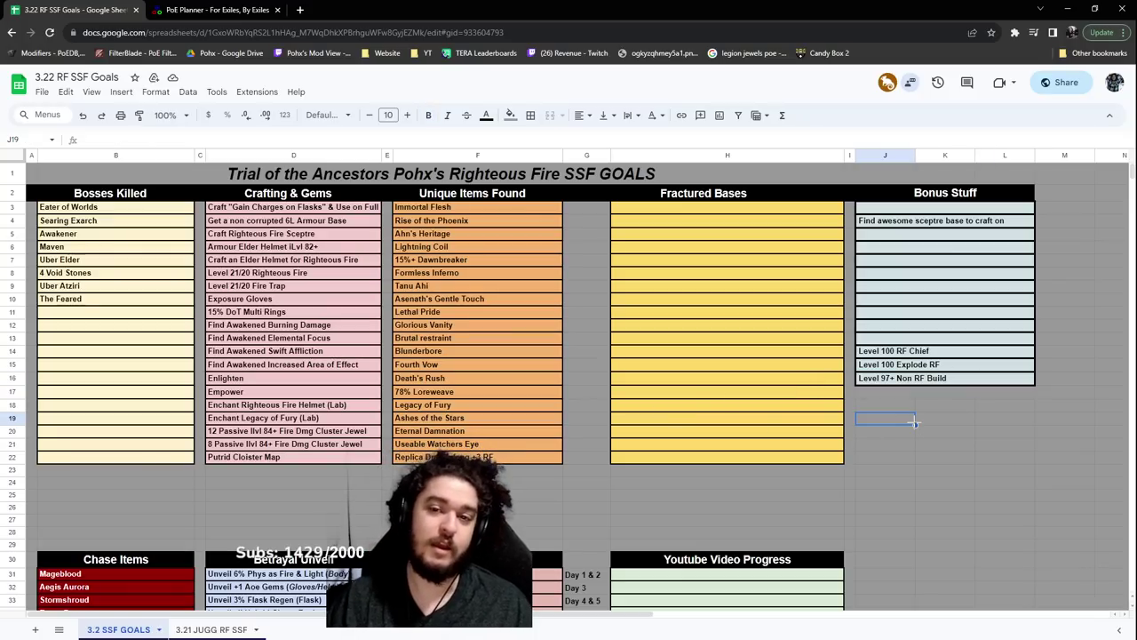